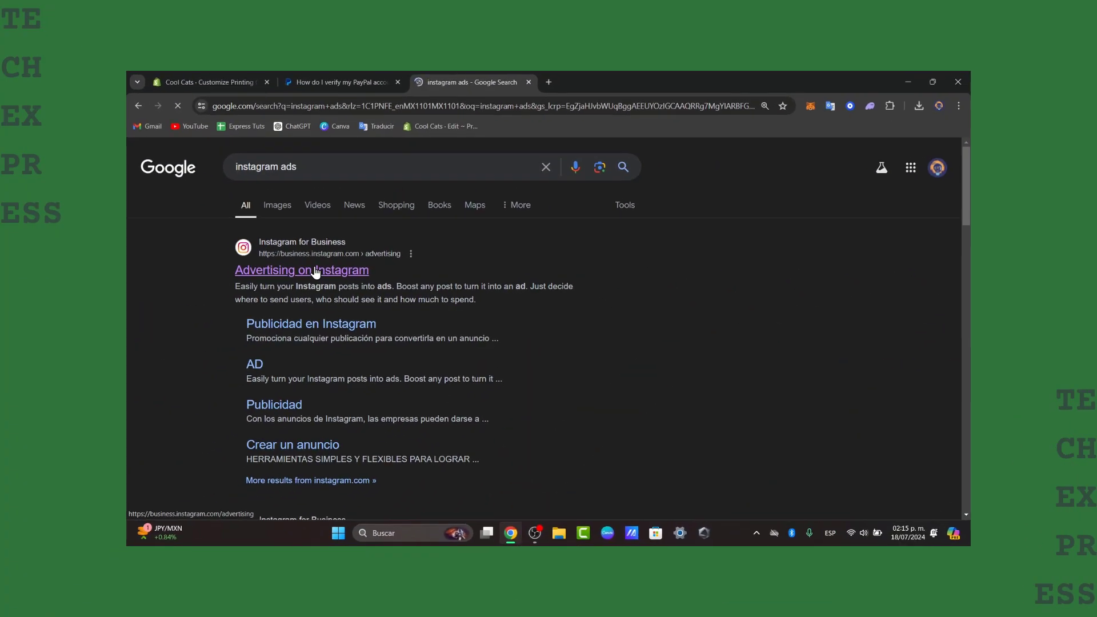
# Step: Open the 'Advertising on Instagram' result and browse through its ad feature sections
pyautogui.click(316, 272)
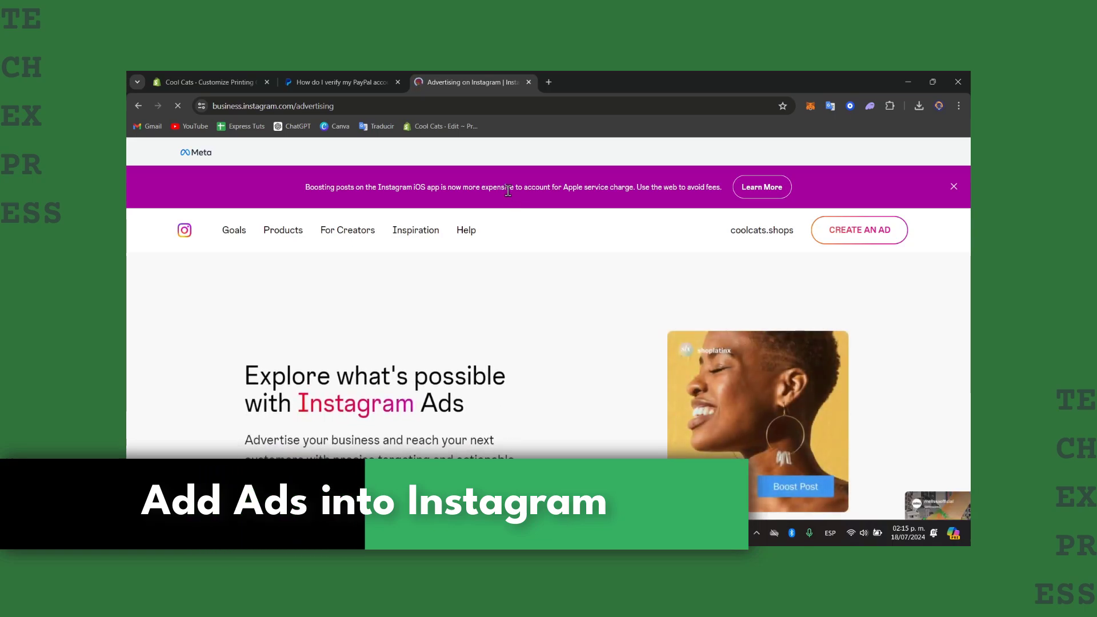
pyautogui.scroll(-5, 498, 192)
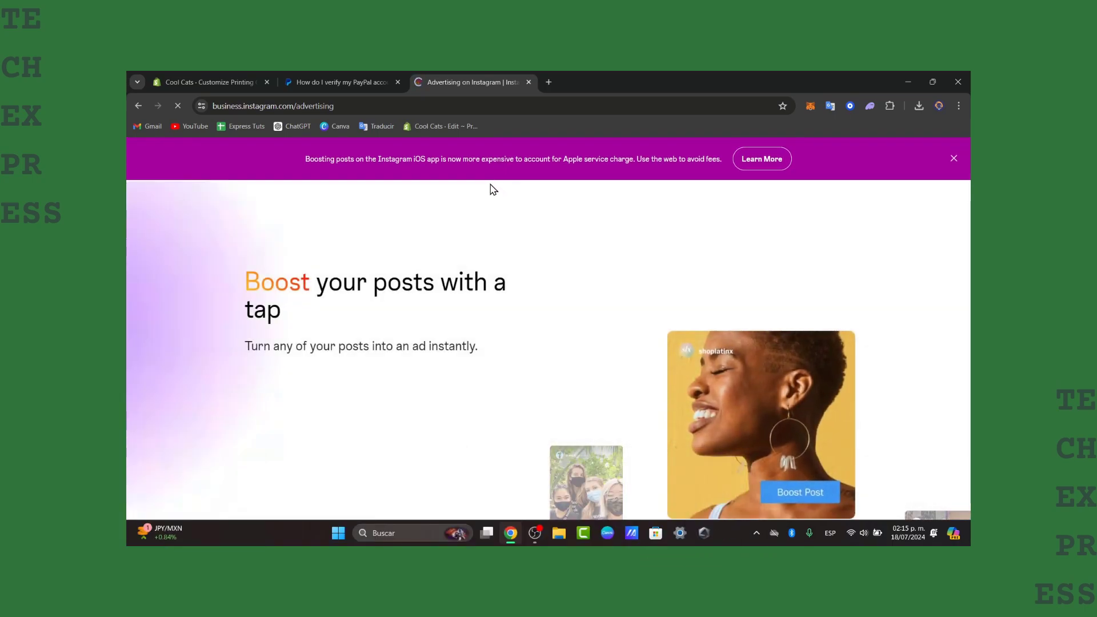
pyautogui.scroll(-3, 486, 188)
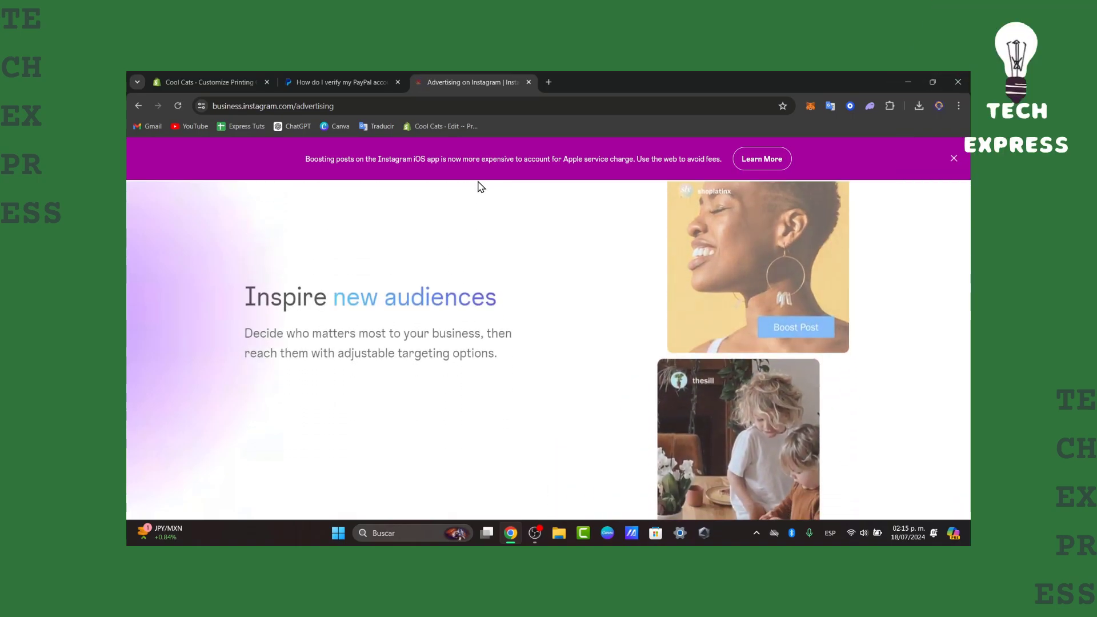
pyautogui.scroll(-5, 481, 187)
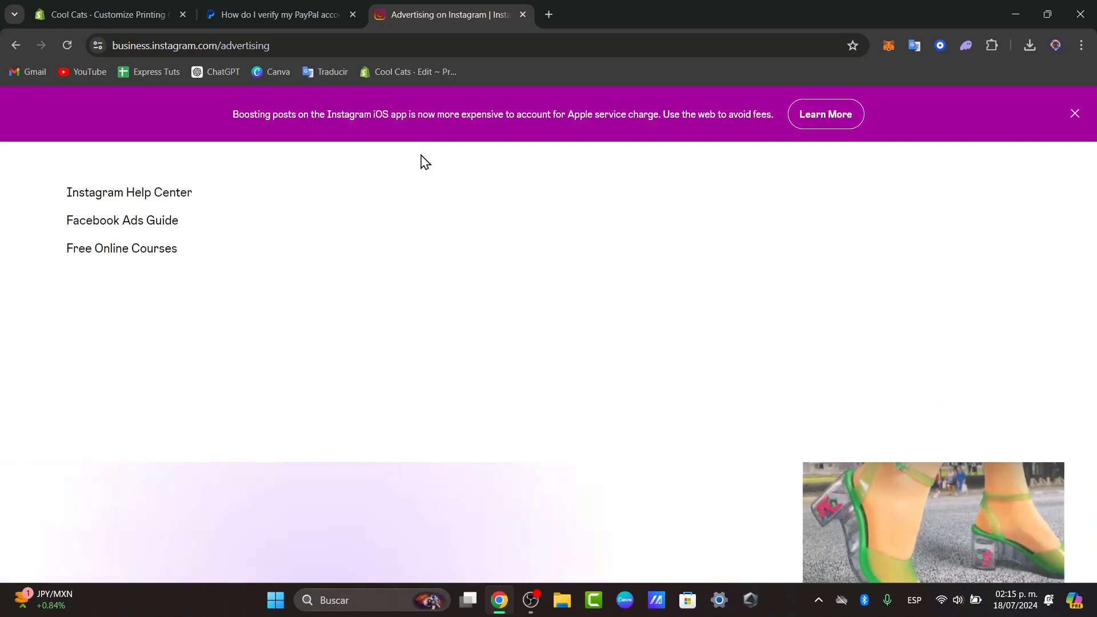
pyautogui.scroll(-4, 769, 124)
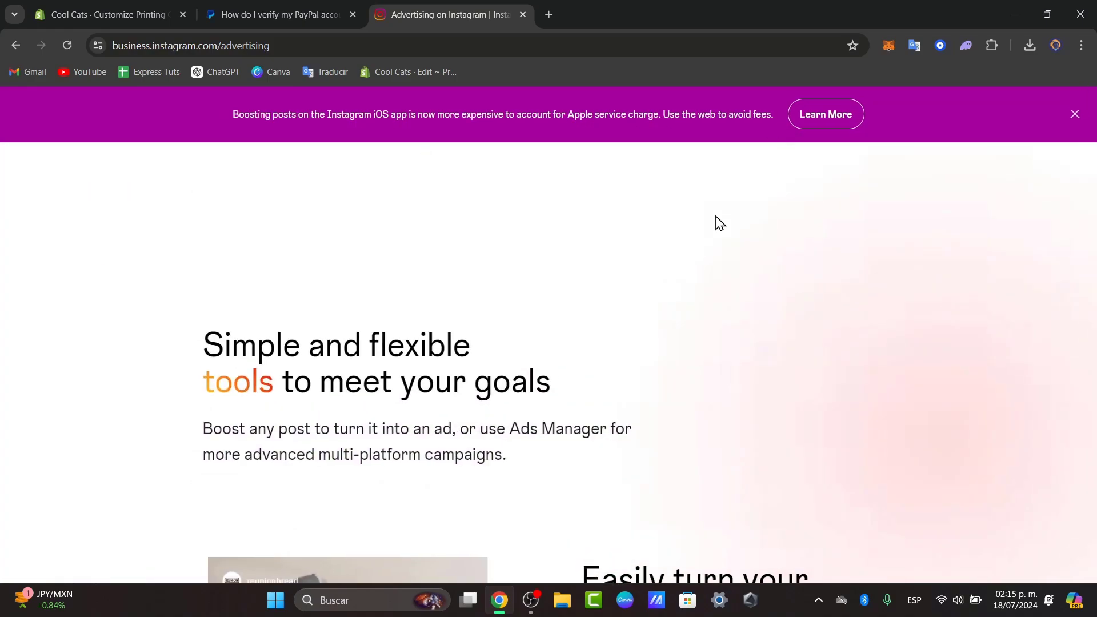
pyautogui.scroll(3, 718, 222)
pyautogui.scroll(-3, 715, 220)
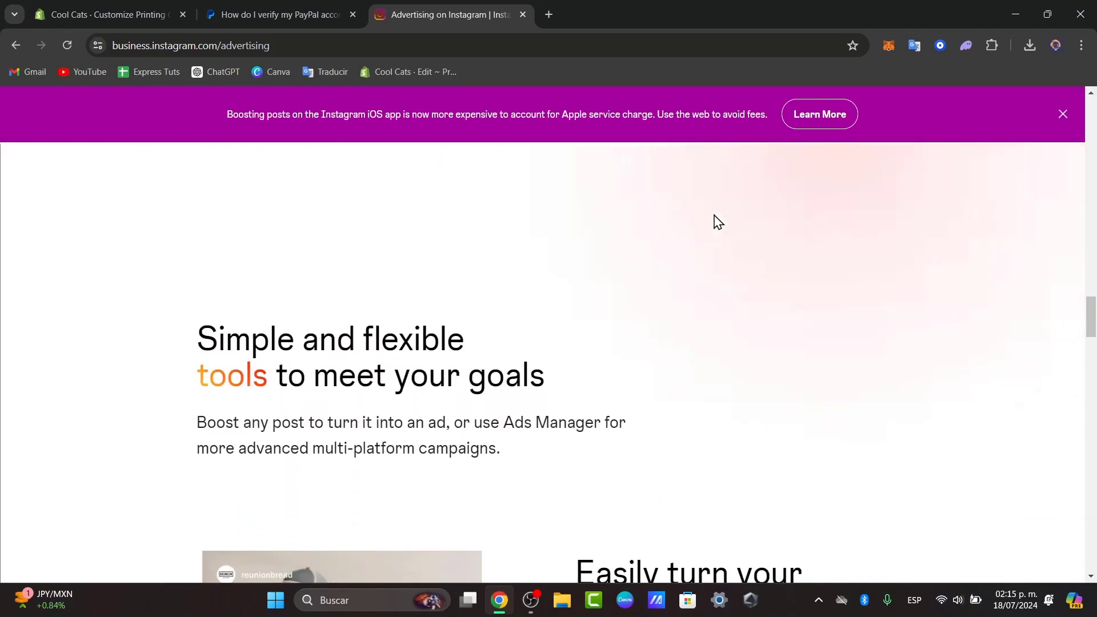
pyautogui.scroll(-7, 712, 219)
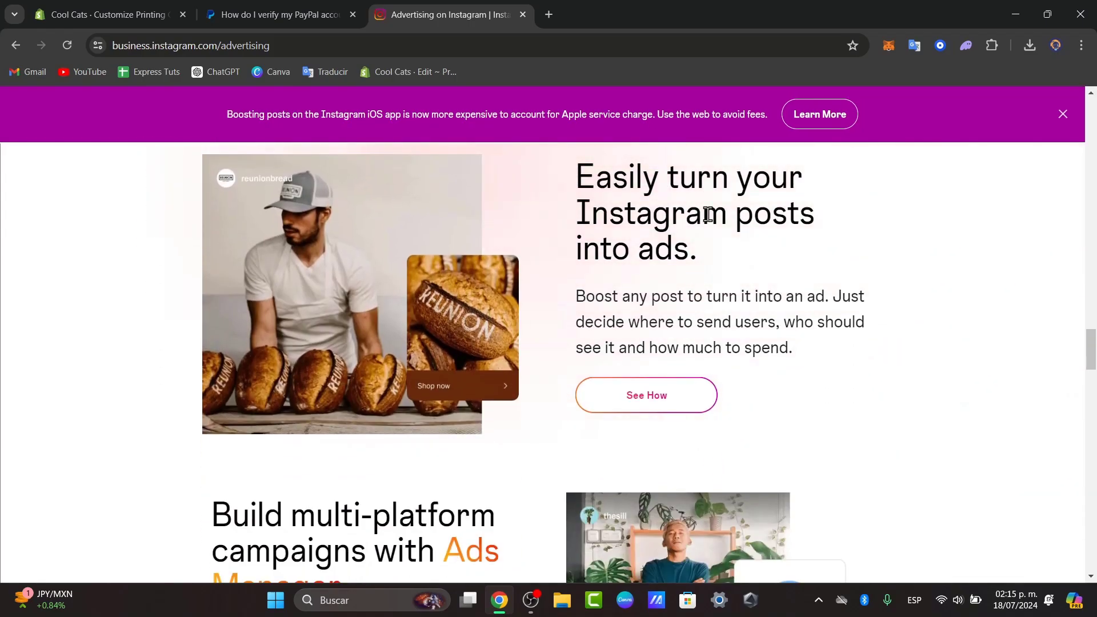
pyautogui.scroll(-2, 707, 214)
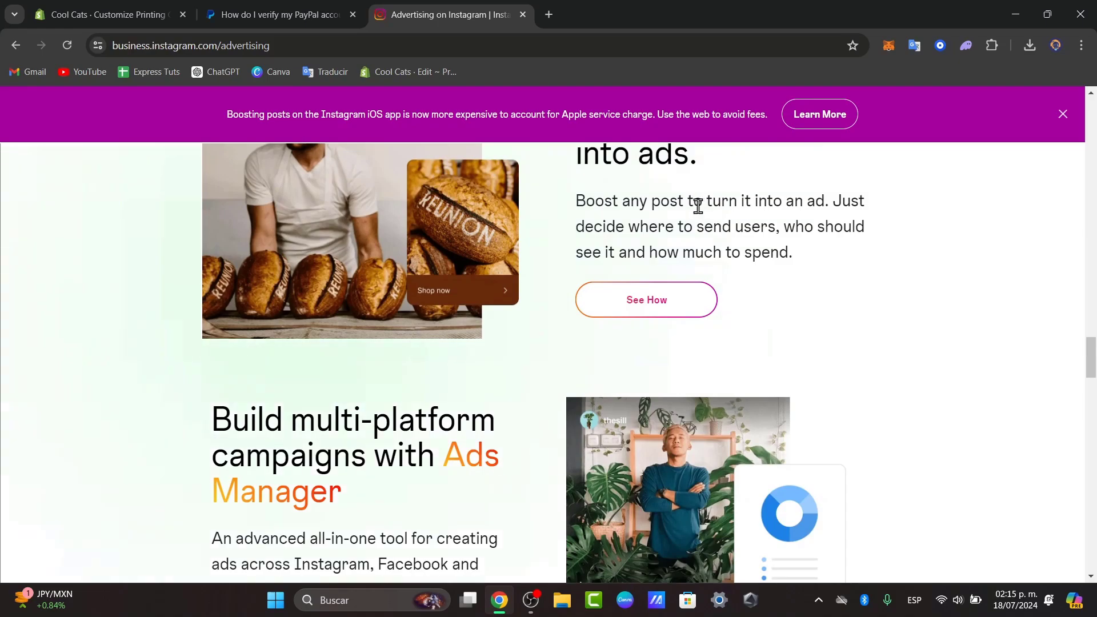
pyautogui.scroll(-12, 698, 208)
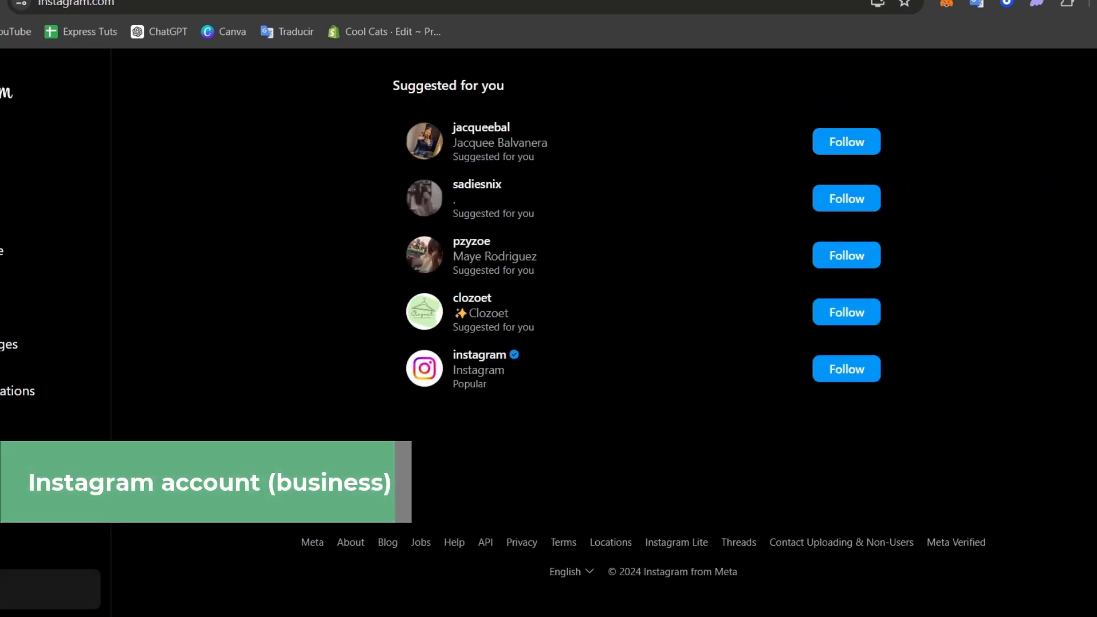
# Step: Go to Settings > Professional account > Business tools and controls for coolcats.shops
pyautogui.click(35, 589)
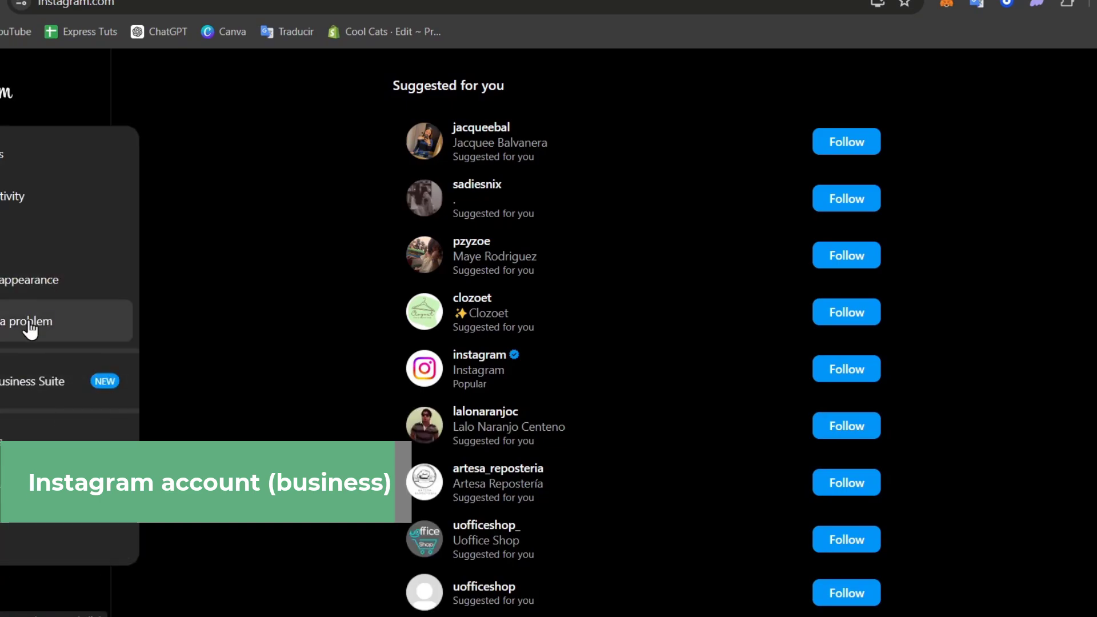
pyautogui.click(46, 160)
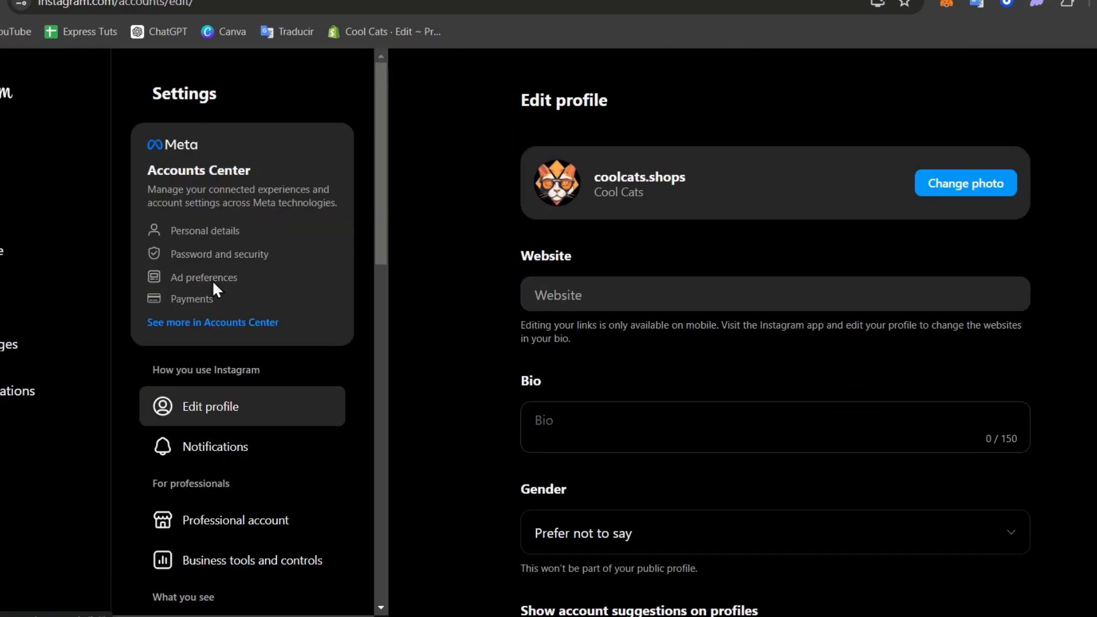
pyautogui.click(308, 520)
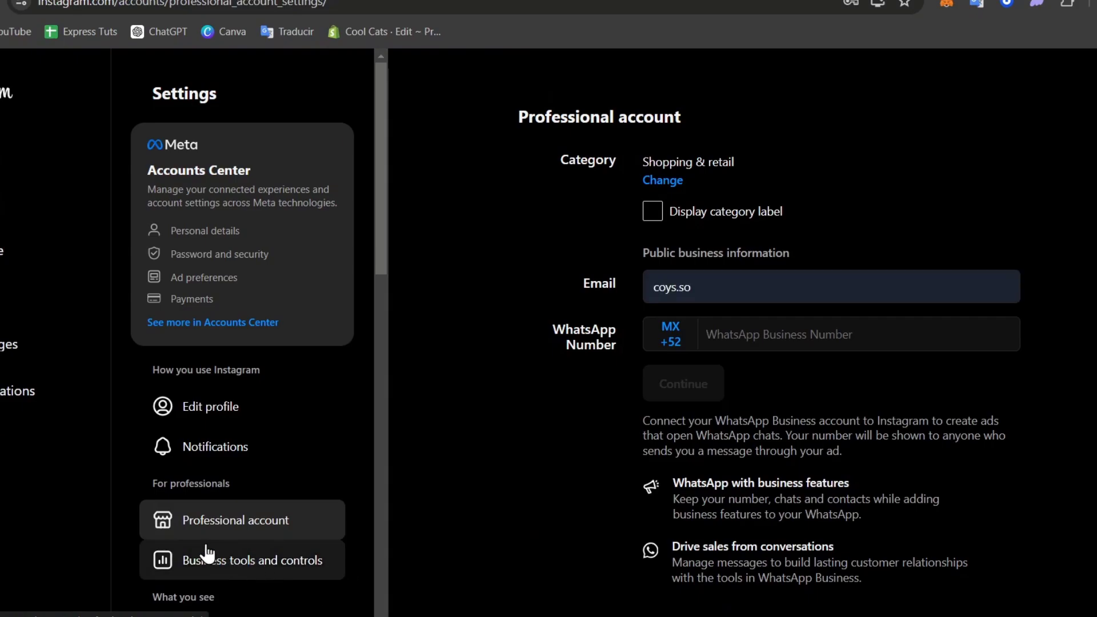
pyautogui.click(246, 563)
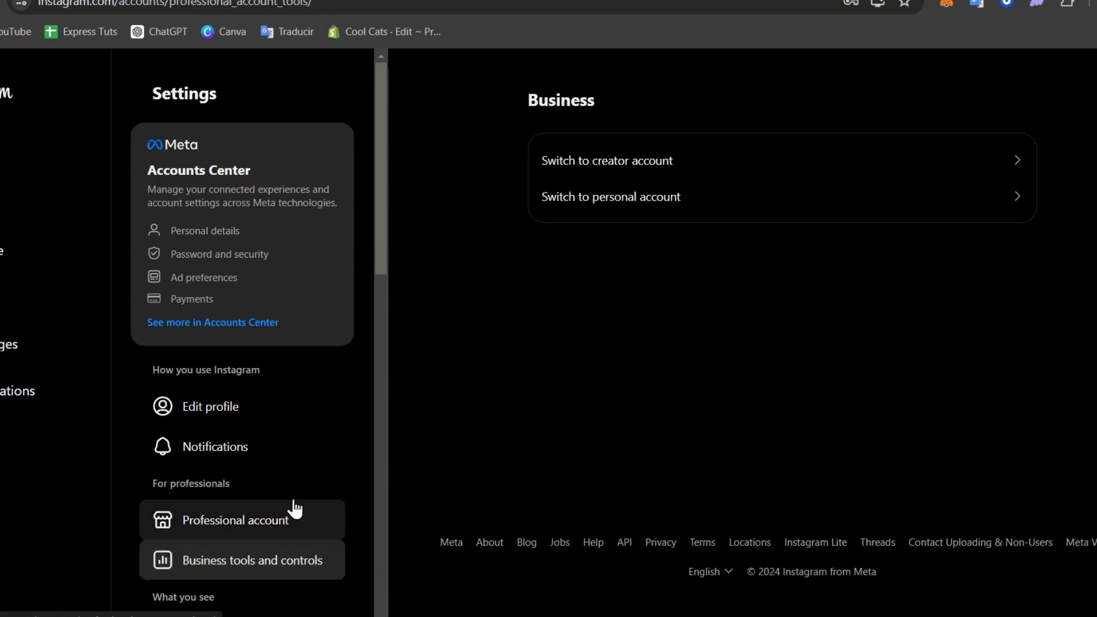
pyautogui.scroll(-2, 295, 493)
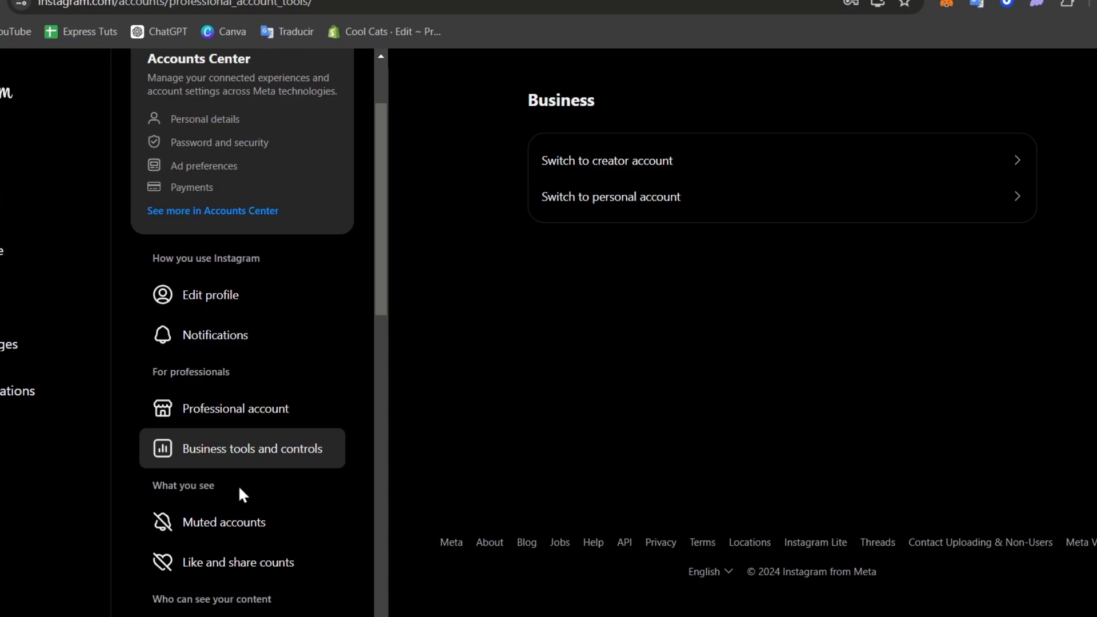
pyautogui.scroll(2, 238, 486)
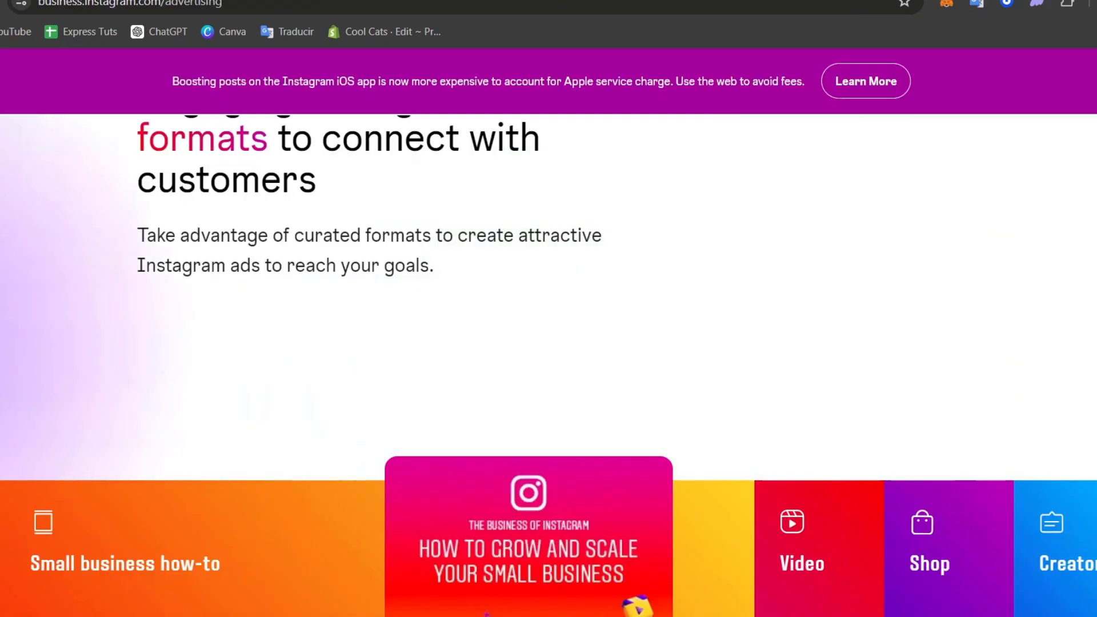
# Step: Start an ad with CREATE AN AD from the top of the advertising page
pyautogui.scroll(8, 850, 284)
pyautogui.scroll(-10, 830, 279)
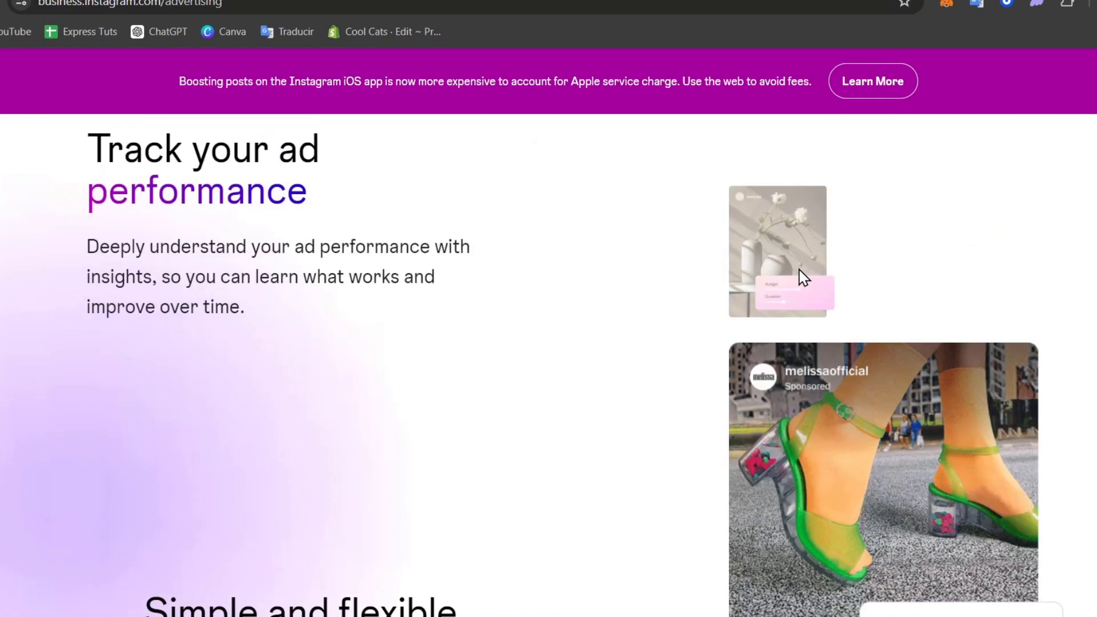
pyautogui.scroll(8, 830, 279)
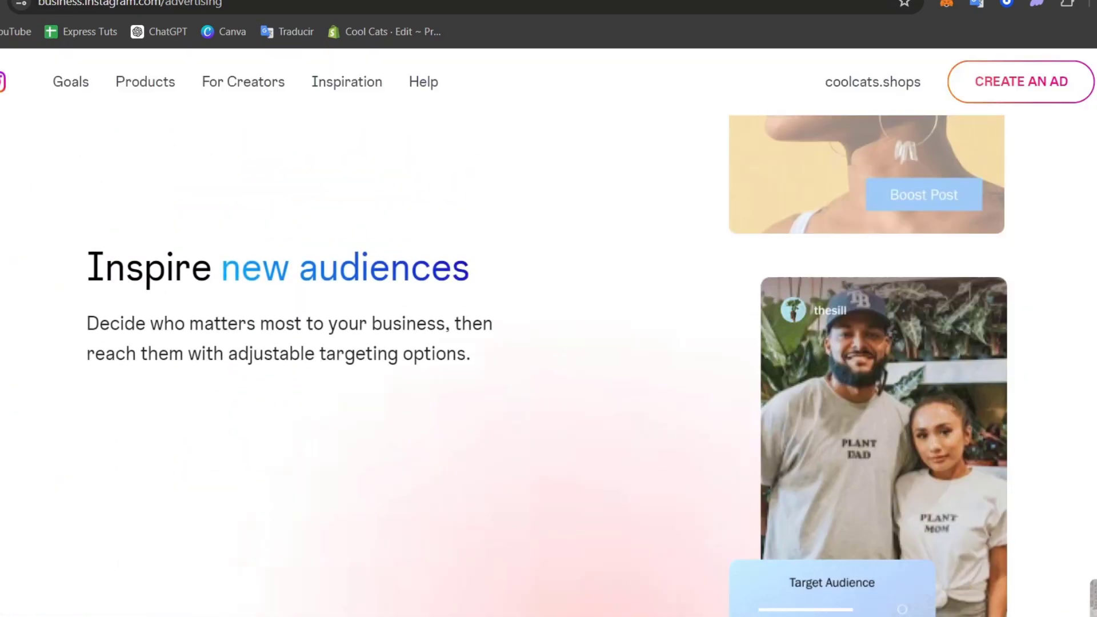
pyautogui.scroll(5, 1037, 368)
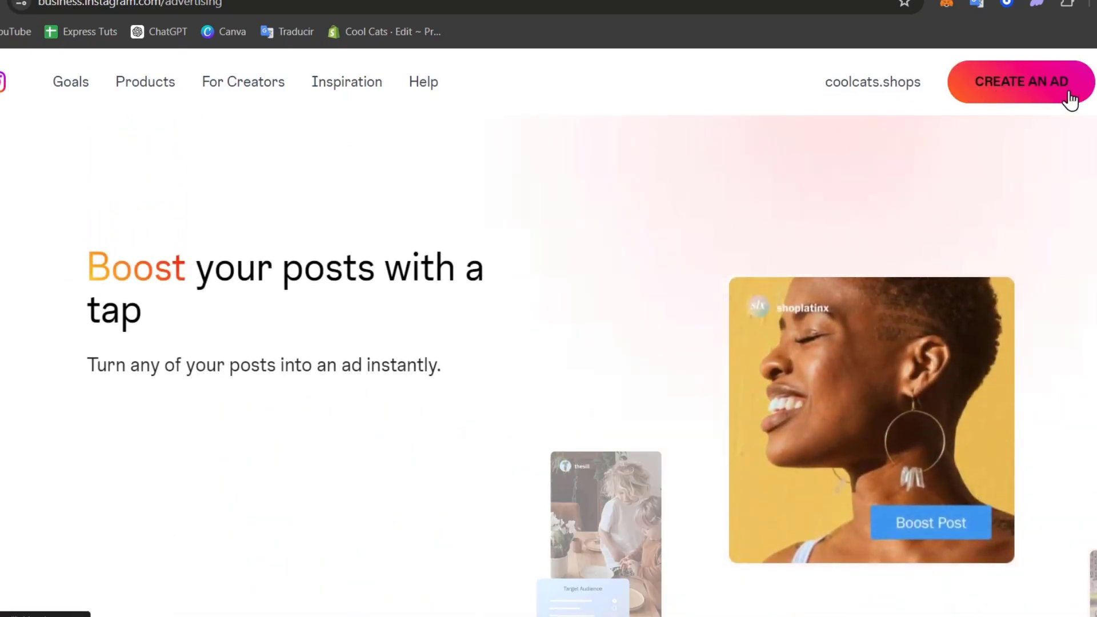
pyautogui.click(983, 94)
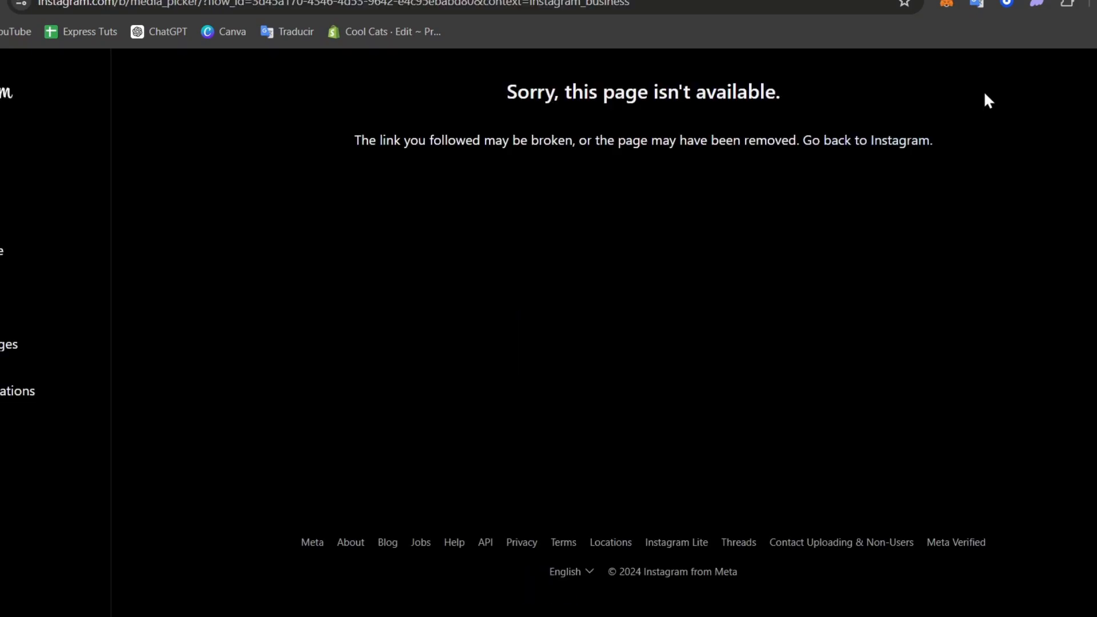
# Step: Search Google for 'meta business suite' and go to the sponsored Meta Business Suite result
pyautogui.click(630, 4)
pyautogui.write('meta business')
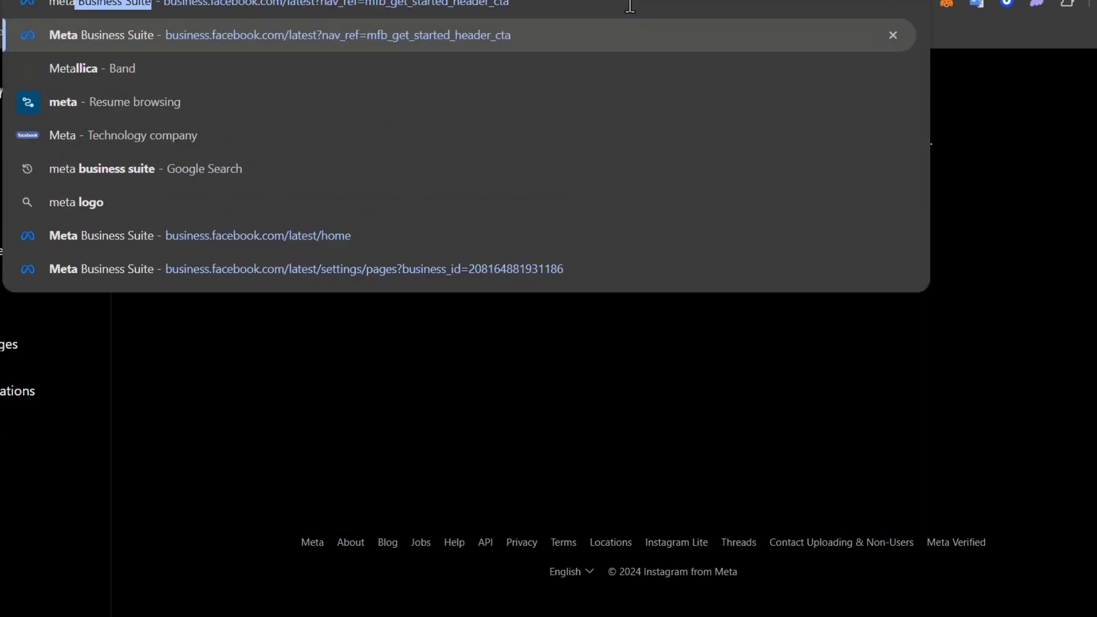
pyautogui.write(' suite')
pyautogui.press('Return')
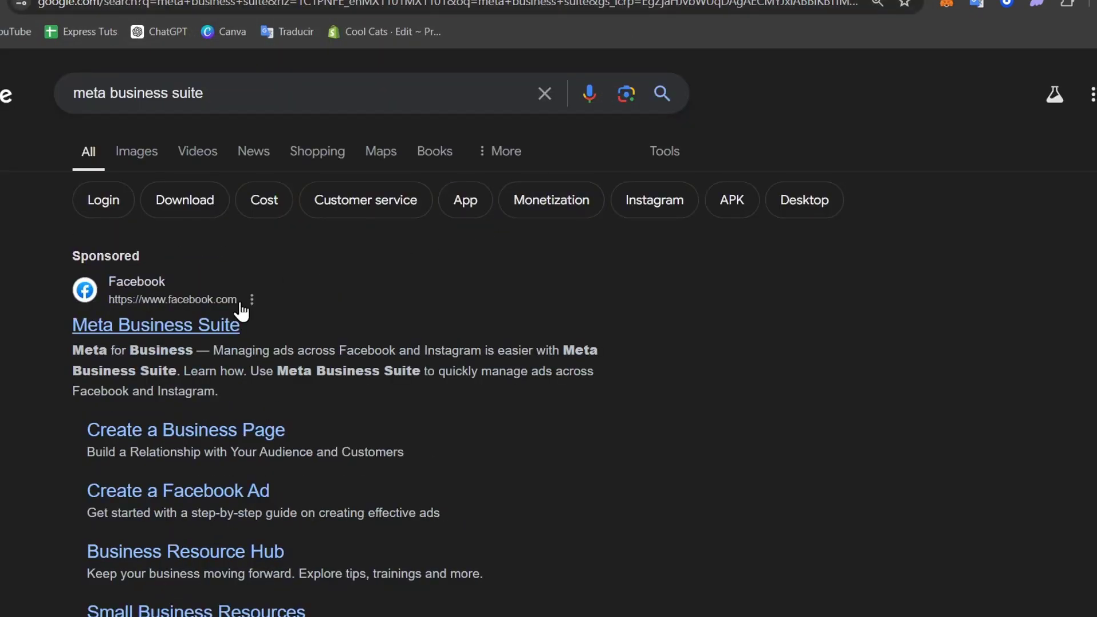
pyautogui.click(230, 325)
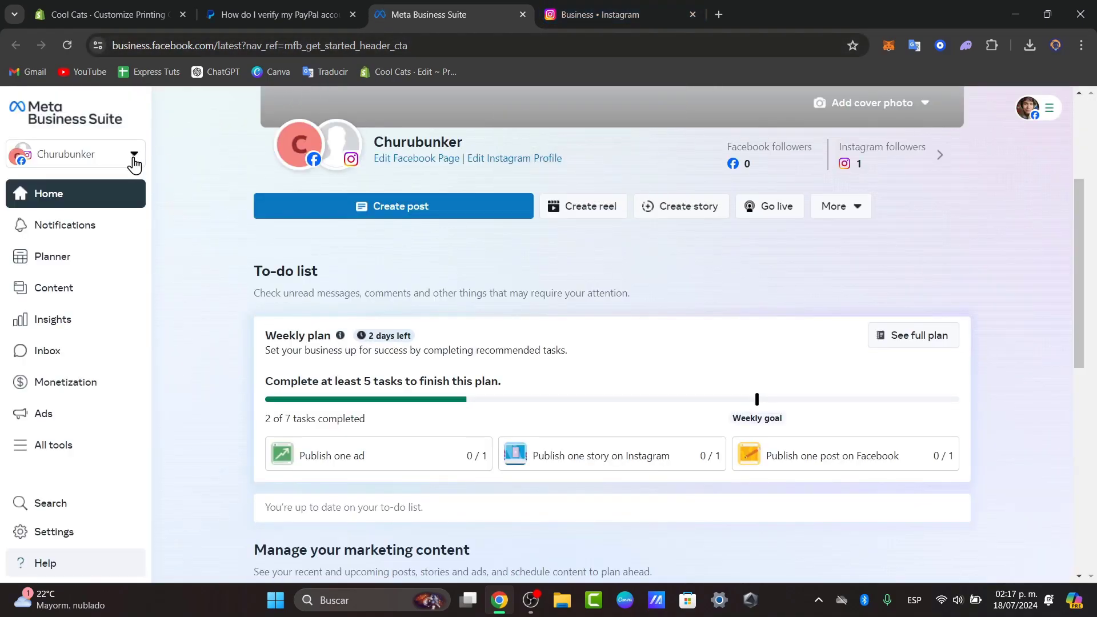
# Step: Switch the business portfolio to Cool Cats
pyautogui.click(132, 162)
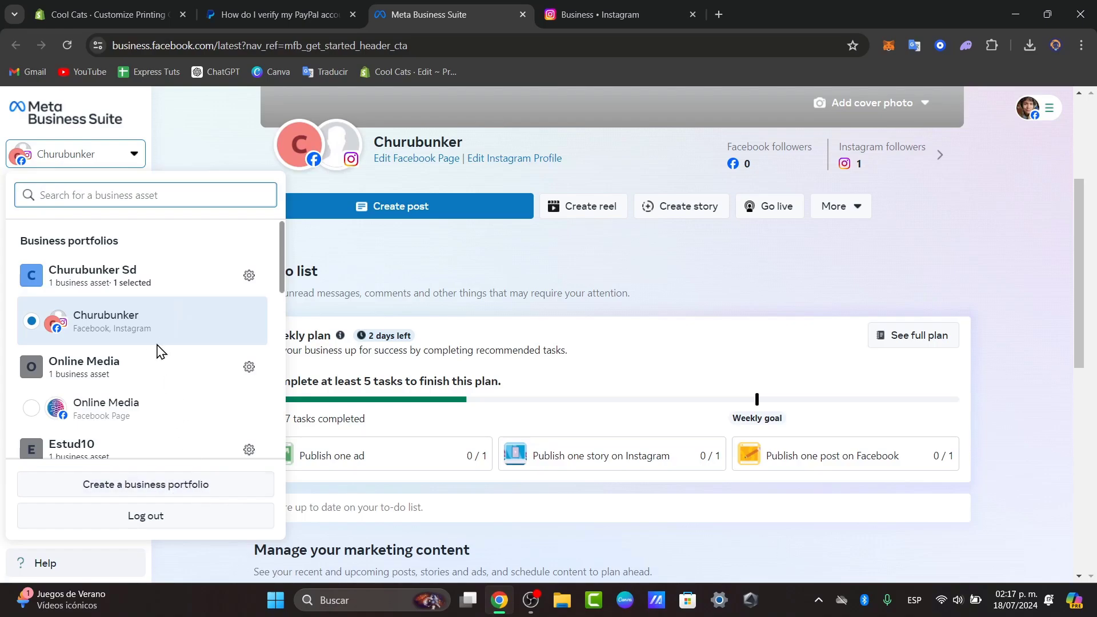
pyautogui.scroll(-6, 154, 343)
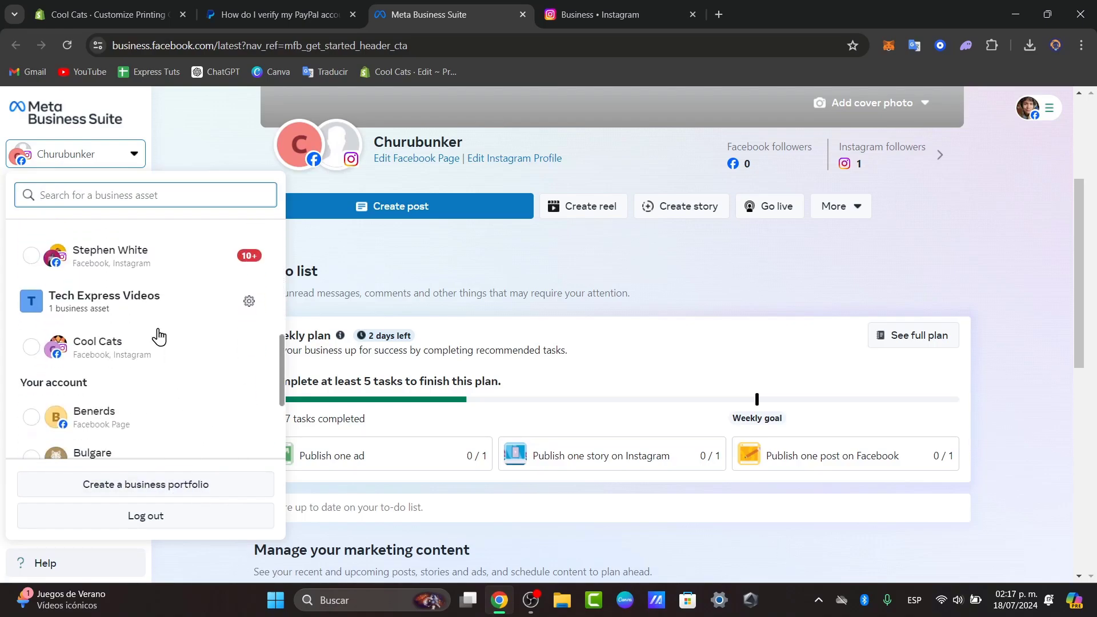
pyautogui.click(124, 351)
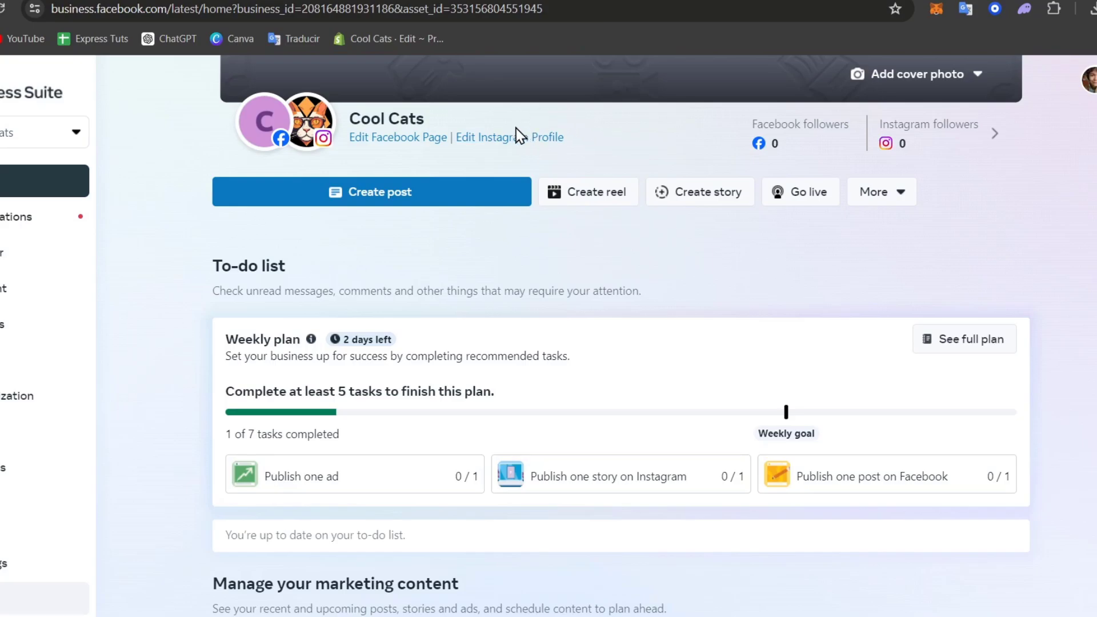
# Step: Start replacing the Cool Cats page's profile picture, browsing the Descargas folder for an image
pyautogui.click(424, 143)
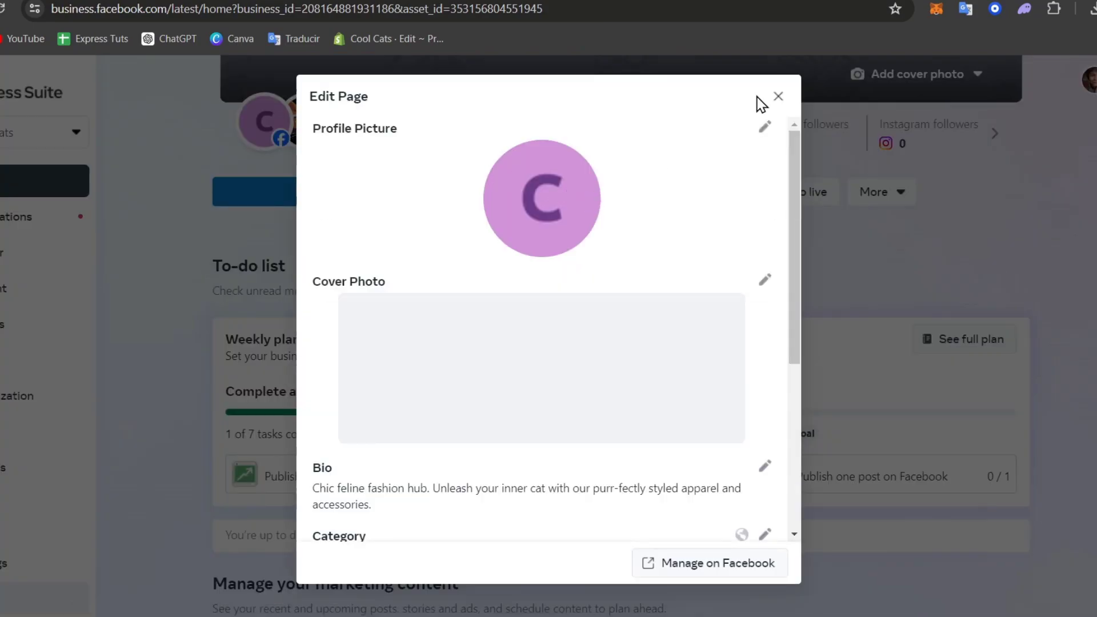
pyautogui.click(765, 127)
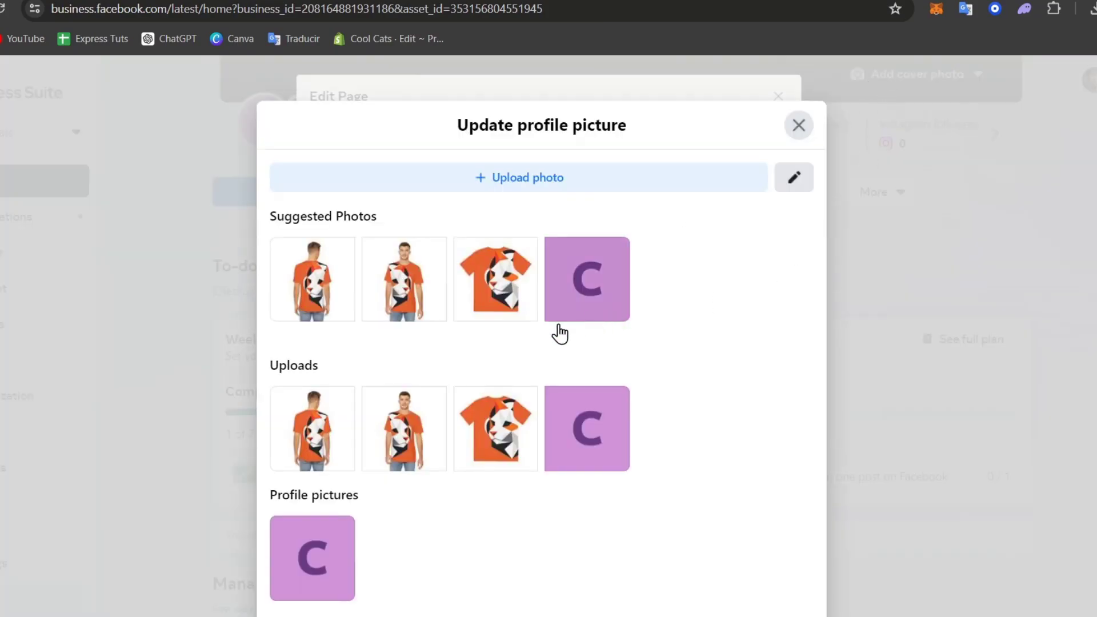
pyautogui.click(722, 169)
pyautogui.click(360, 294)
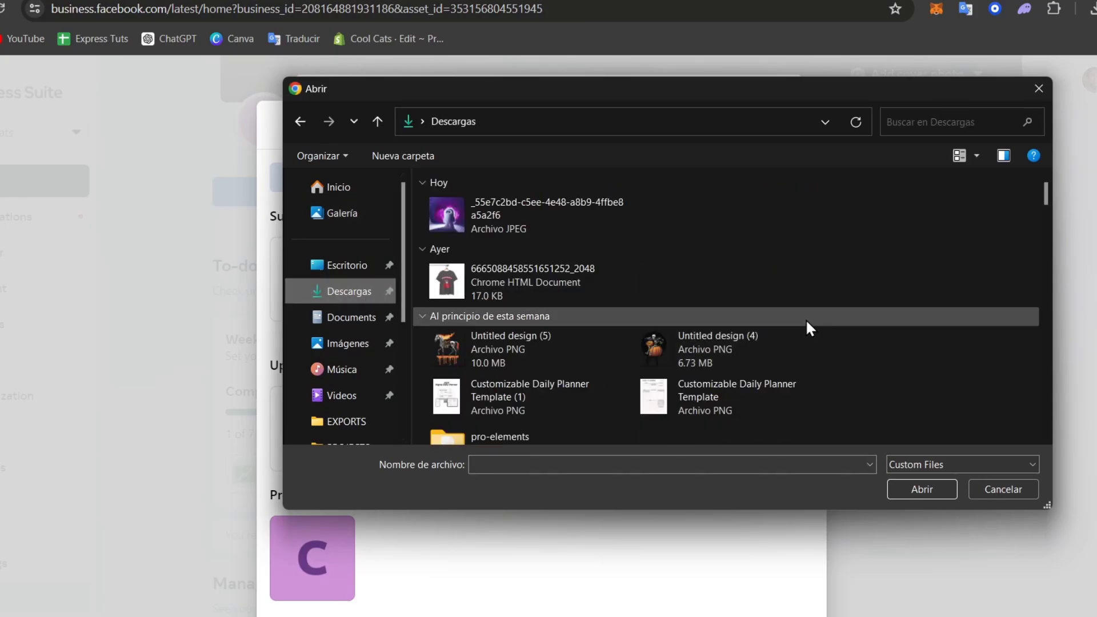
pyautogui.scroll(-5, 805, 321)
pyautogui.scroll(-5, 818, 321)
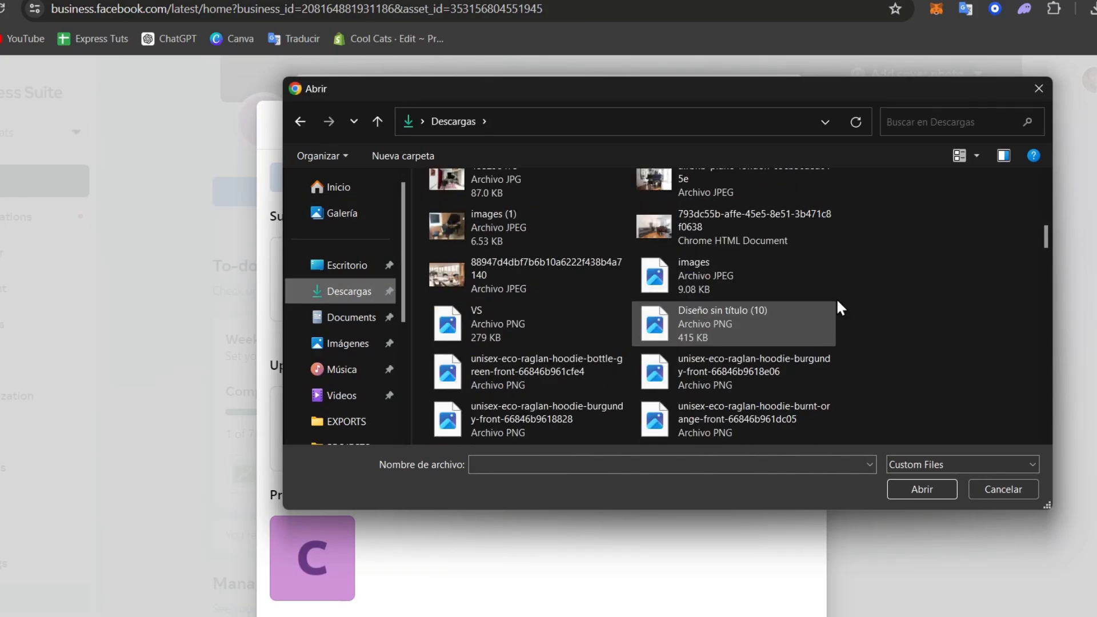
pyautogui.scroll(-5, 838, 308)
pyautogui.scroll(-3, 835, 306)
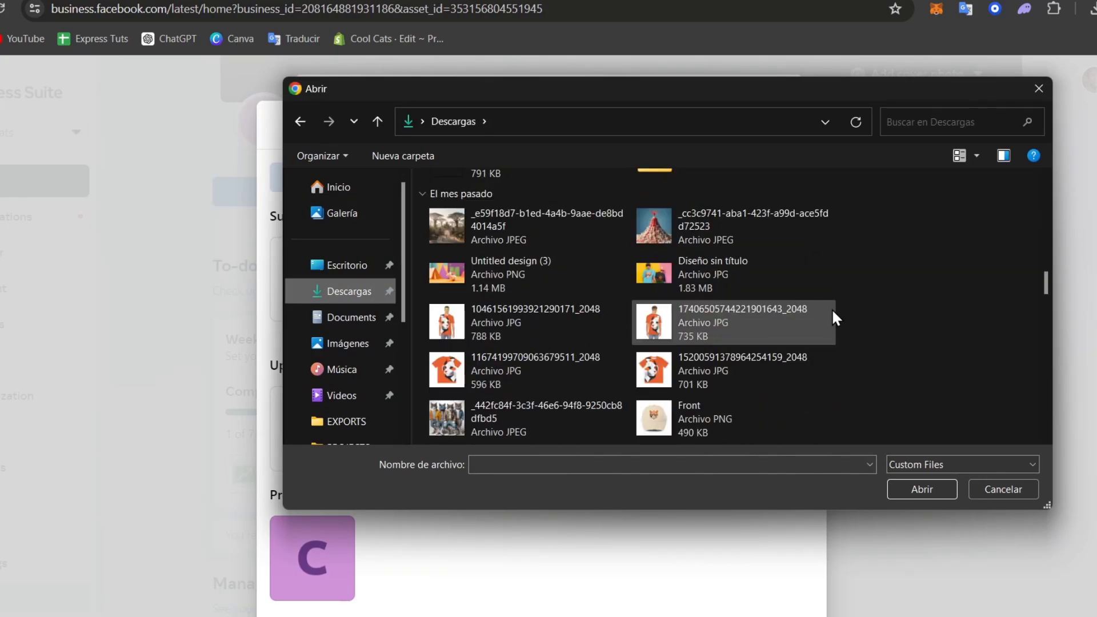
pyautogui.scroll(8, 833, 311)
pyautogui.scroll(-10, 830, 310)
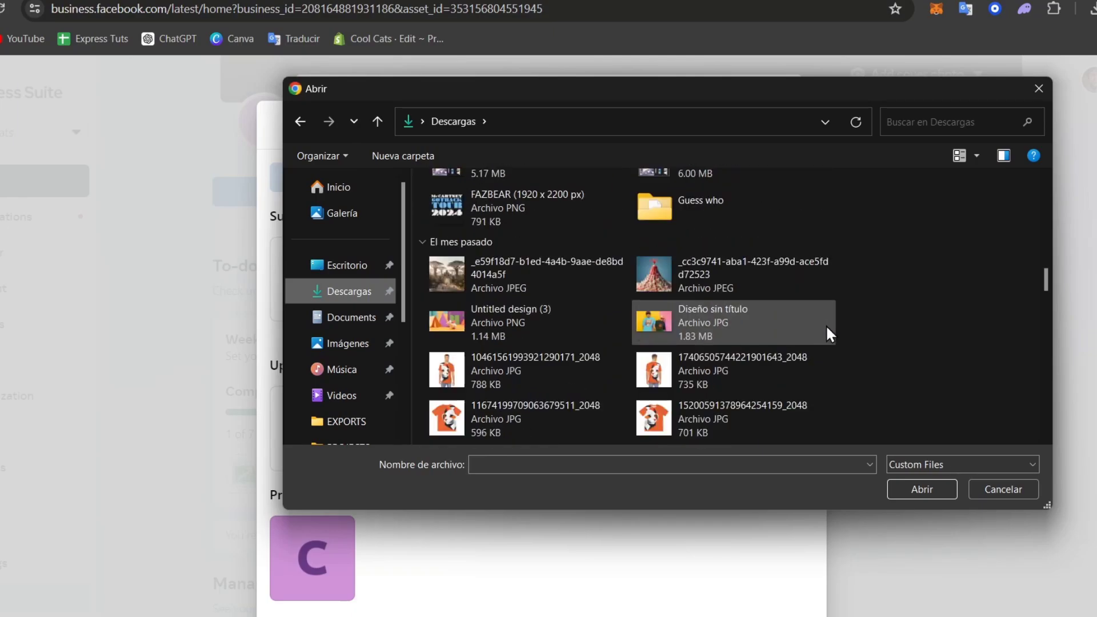
pyautogui.scroll(5, 823, 330)
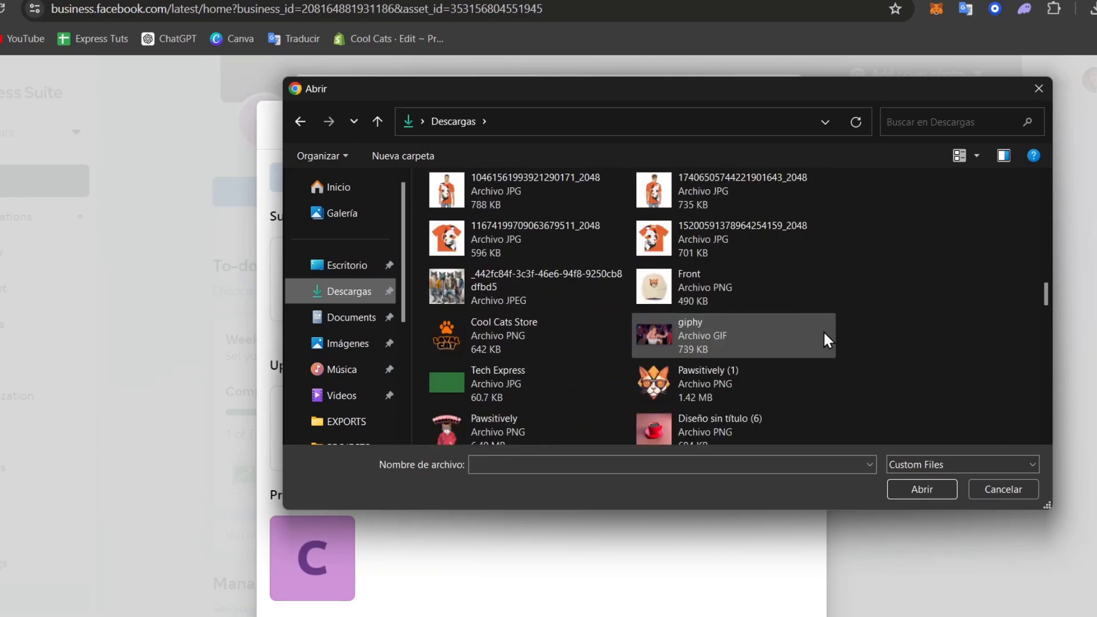
# Step: Upload and save 'Pawsitively (1)' as the profile picture, then show All tools
pyautogui.click(753, 399)
pyautogui.click(922, 489)
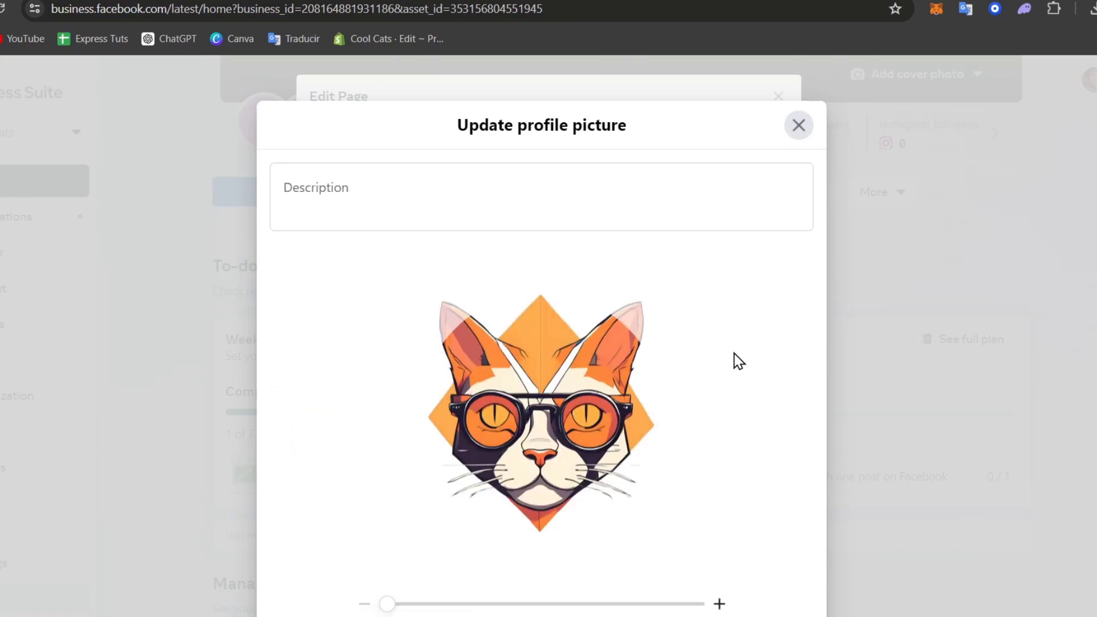
pyautogui.scroll(-3, 739, 361)
pyautogui.click(778, 546)
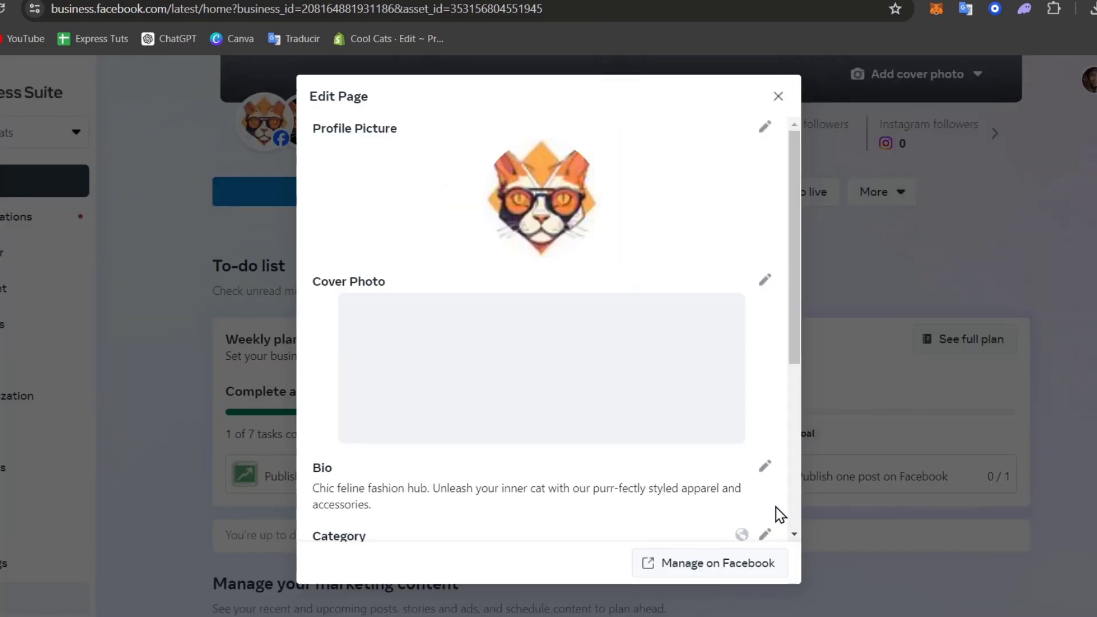
pyautogui.click(778, 97)
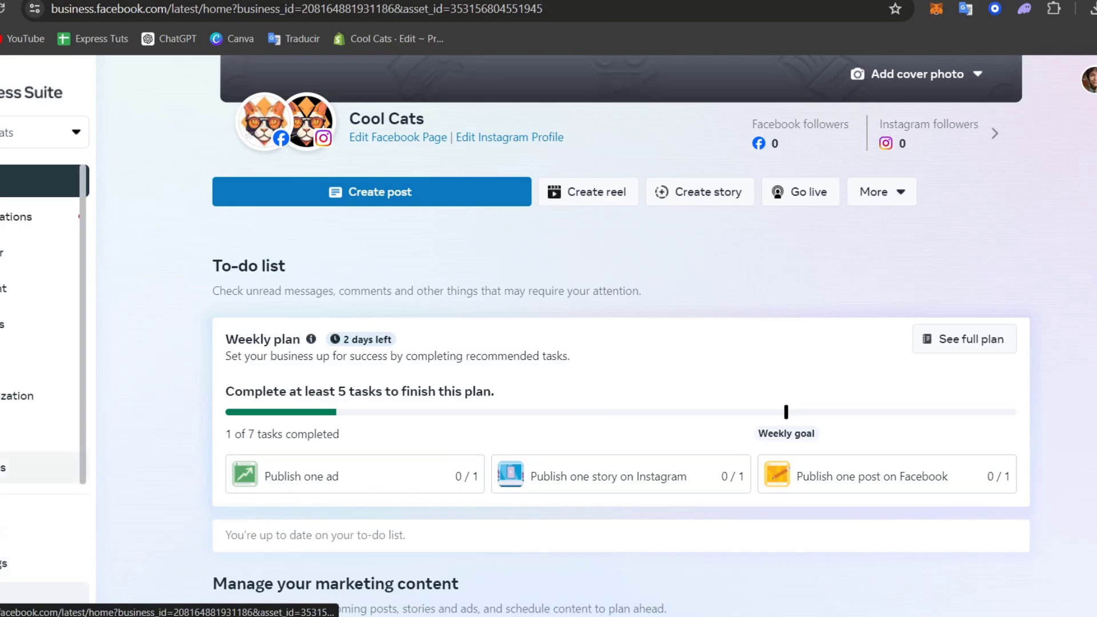
pyautogui.click(26, 482)
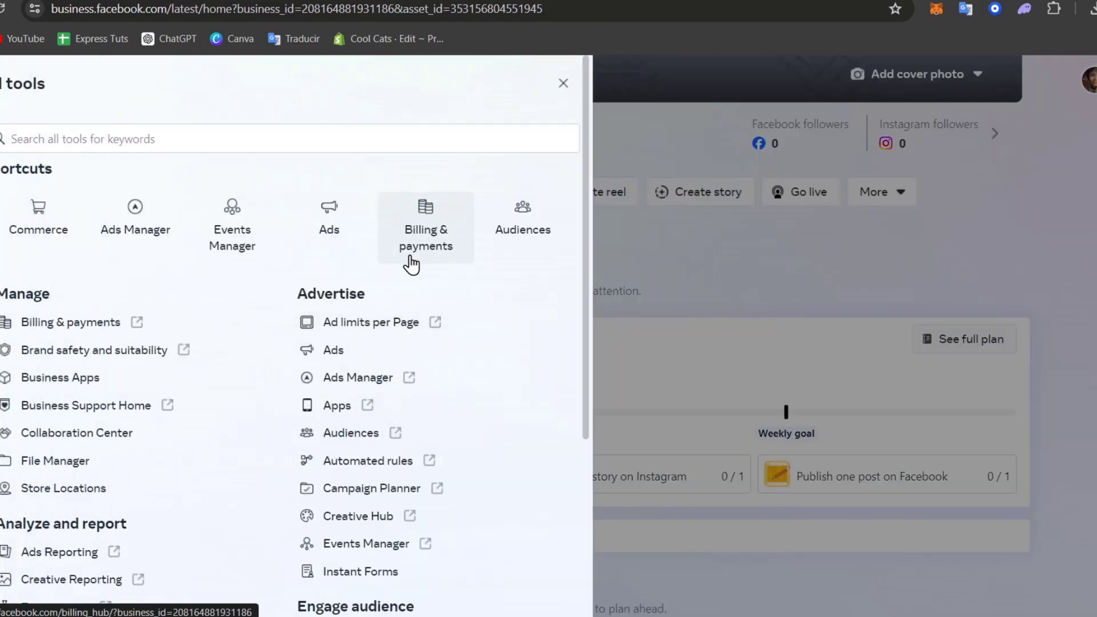
# Step: Leave the All tools panel for the business Settings page on people and users
pyautogui.moveTo(291, 298); pyautogui.dragTo(360, 304)
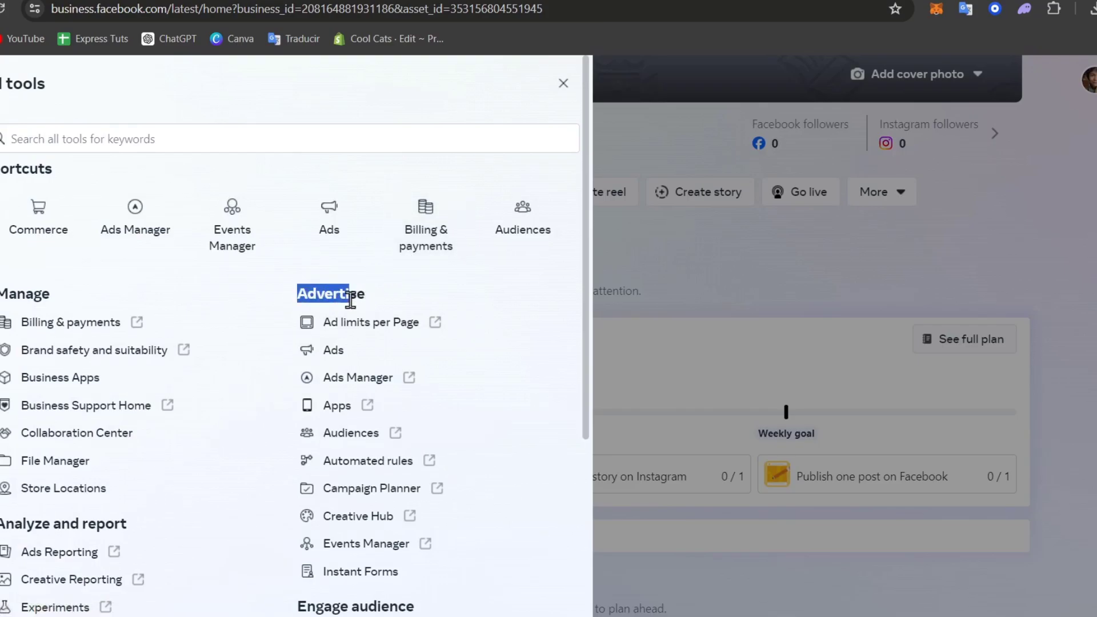
pyautogui.scroll(-2, 403, 287)
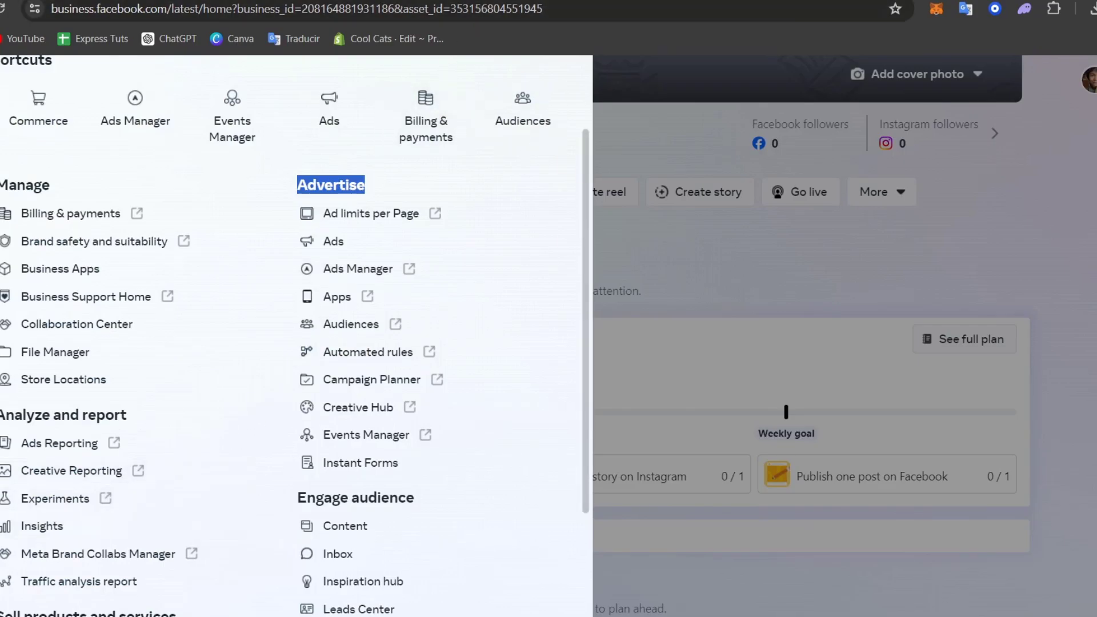
pyautogui.moveTo(34, 564)
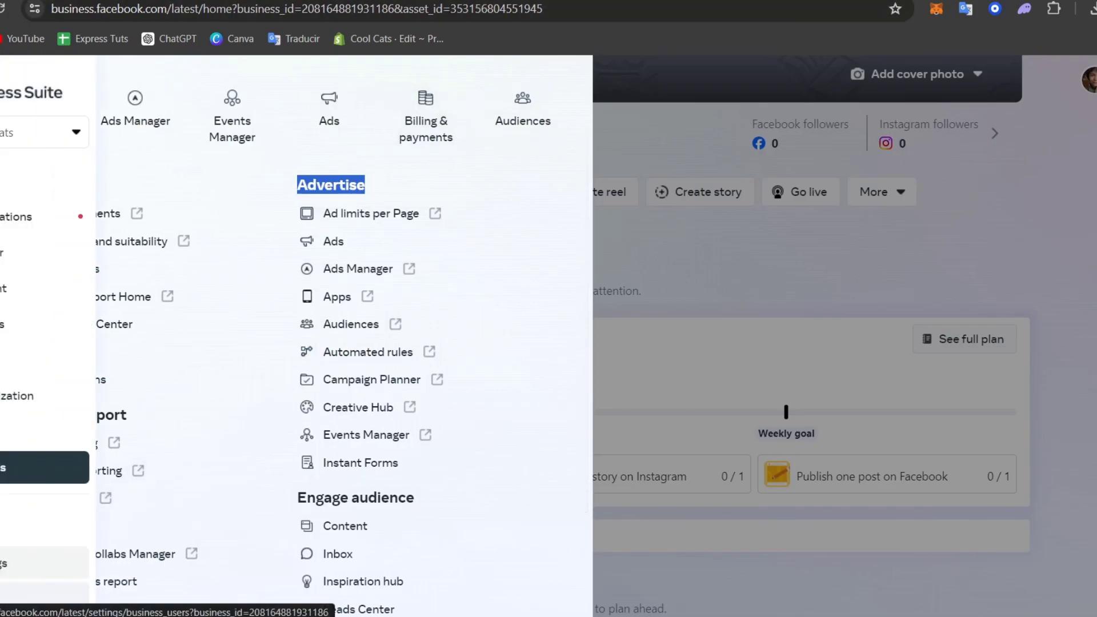
pyautogui.click(6, 557)
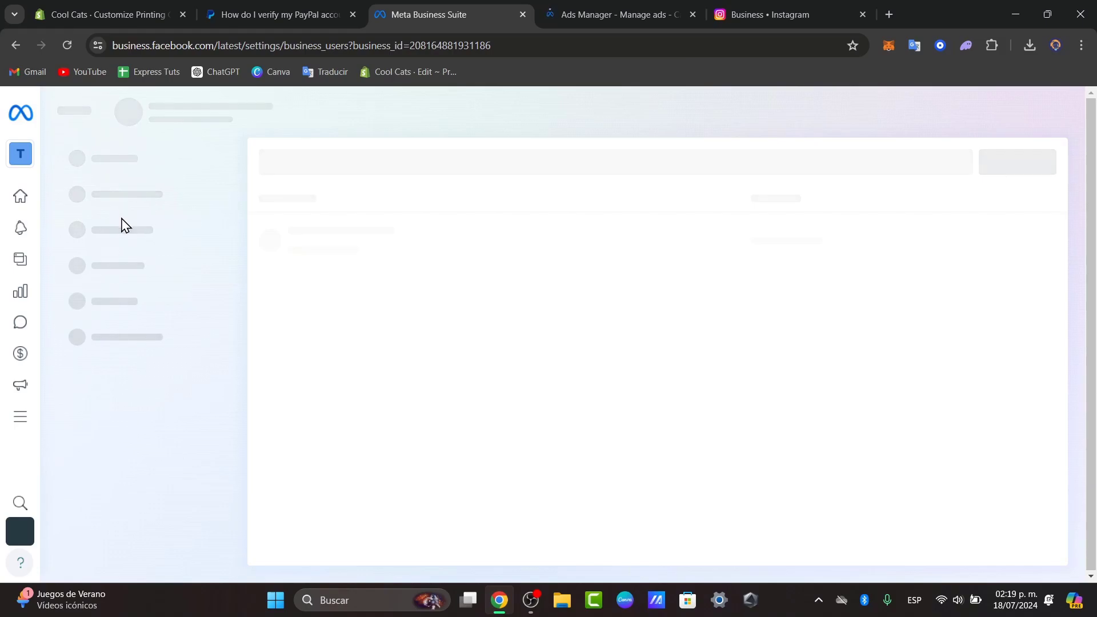
# Step: Create a new Ads Manager campaign with Auction buying type and the Traffic objective
pyautogui.click(557, 16)
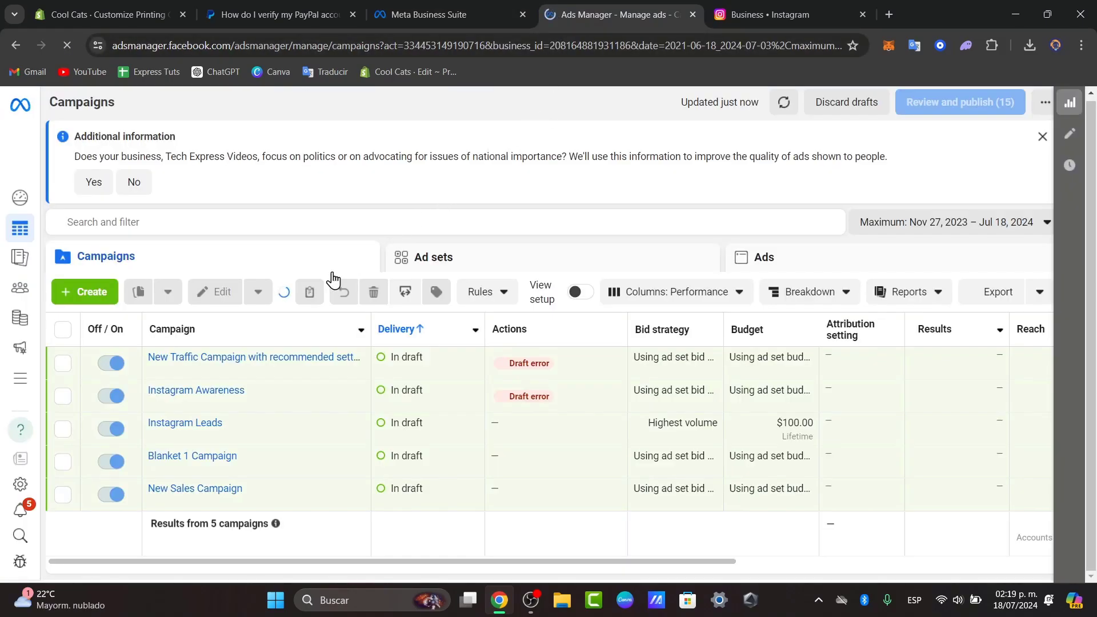
pyautogui.click(85, 288)
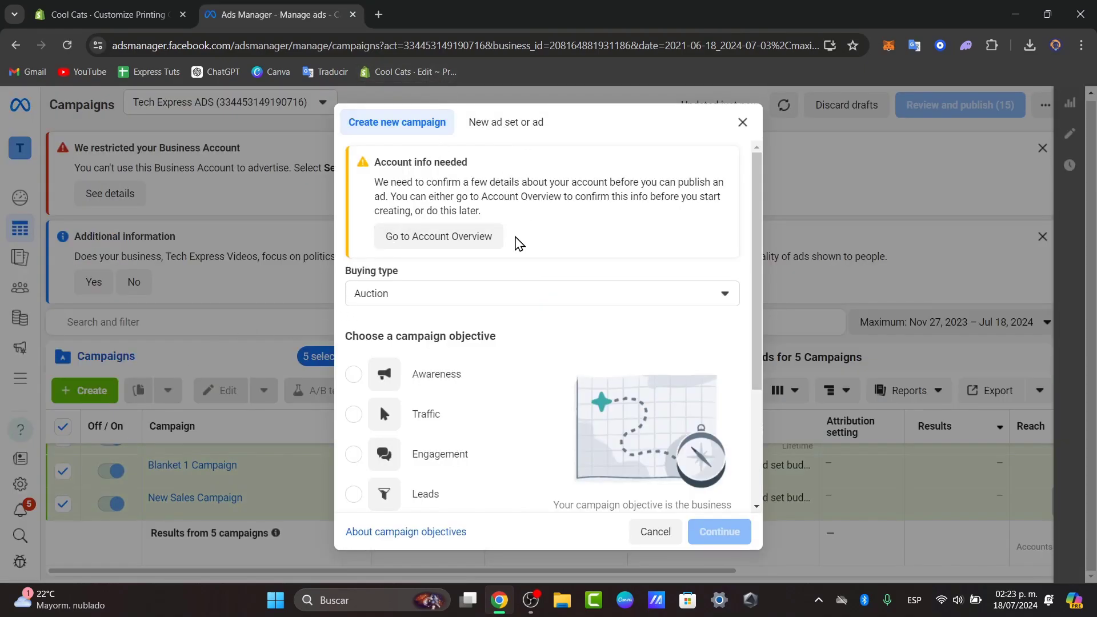
pyautogui.scroll(-2, 519, 314)
pyautogui.click(460, 206)
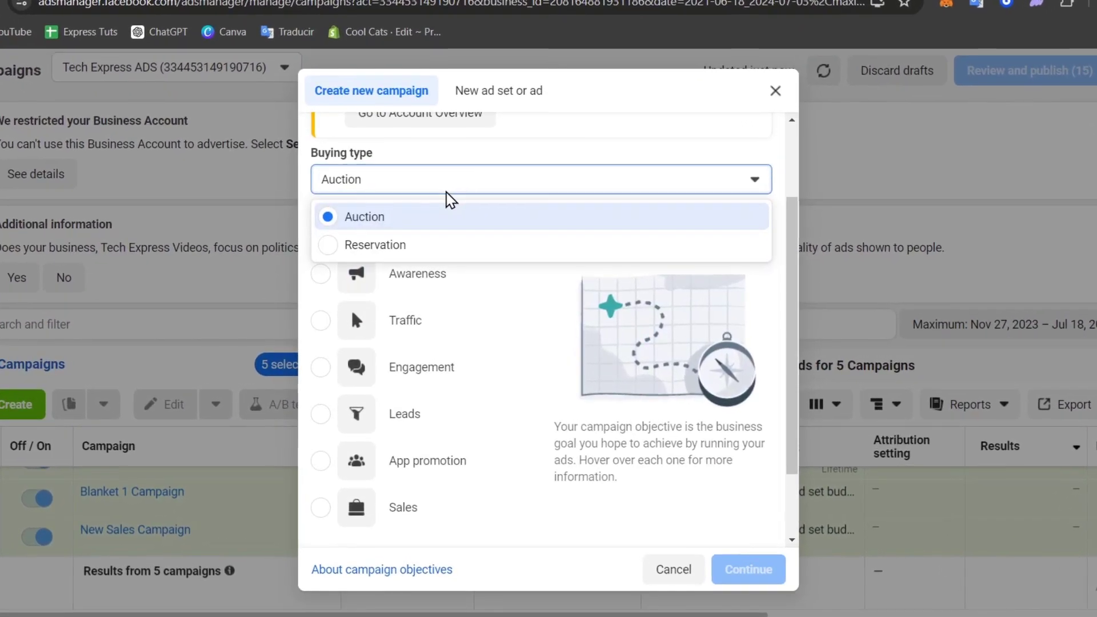
pyautogui.click(481, 220)
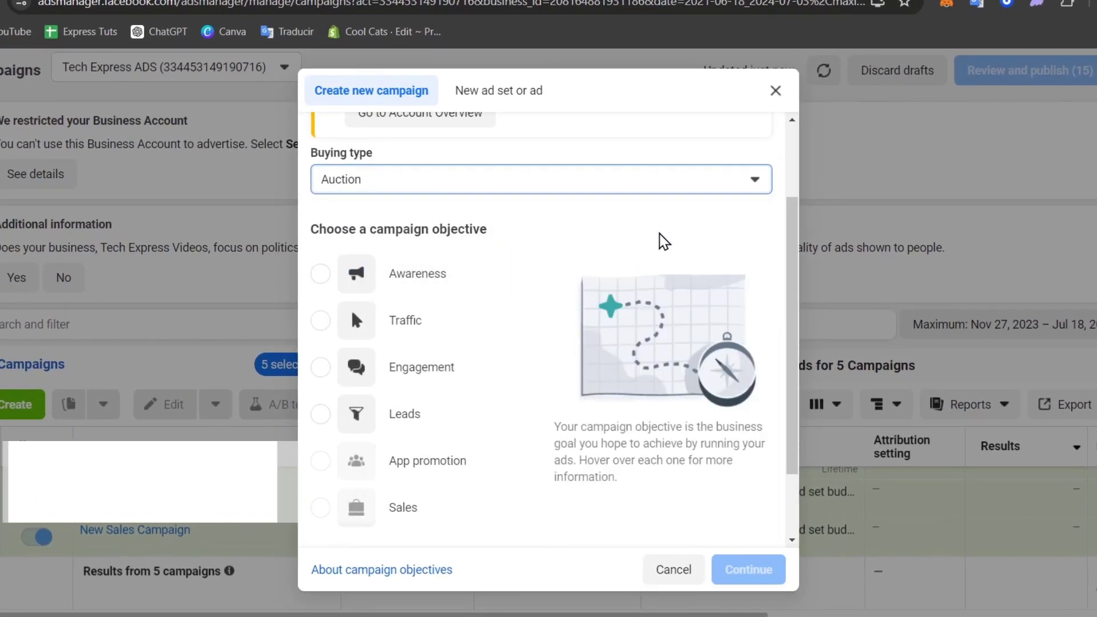
pyautogui.moveTo(515, 271)
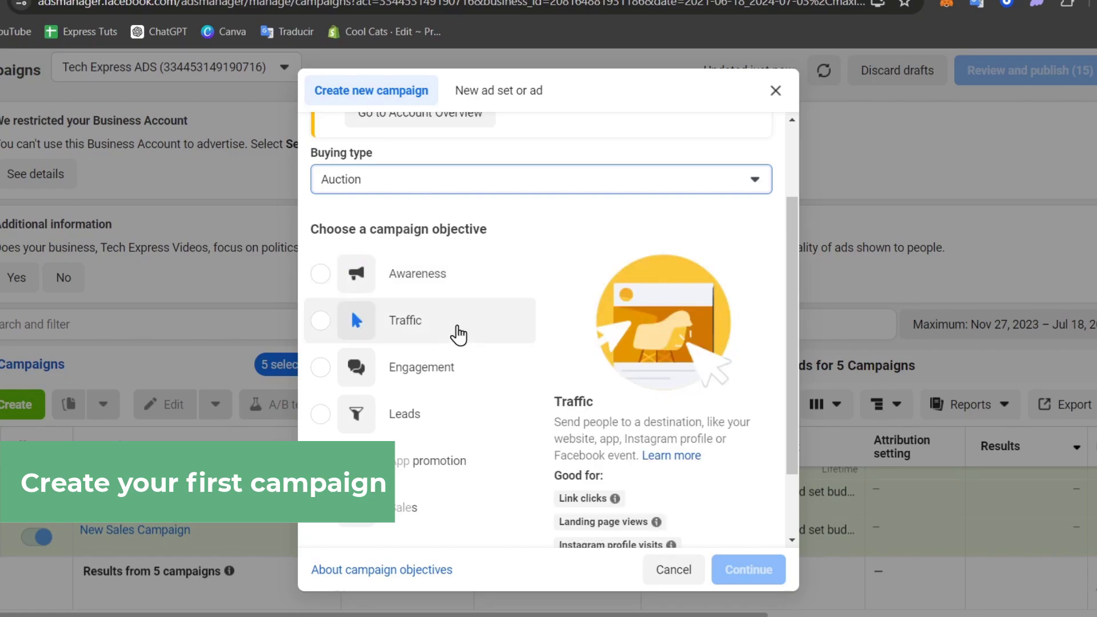
pyautogui.scroll(-2, 420, 515)
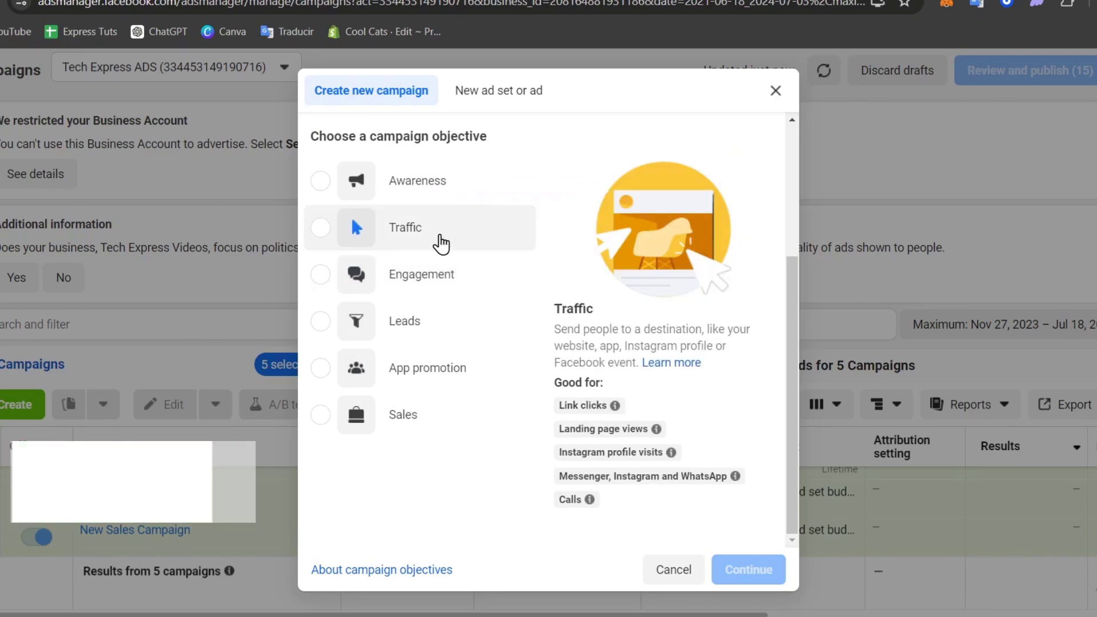
pyautogui.click(439, 242)
pyautogui.click(781, 573)
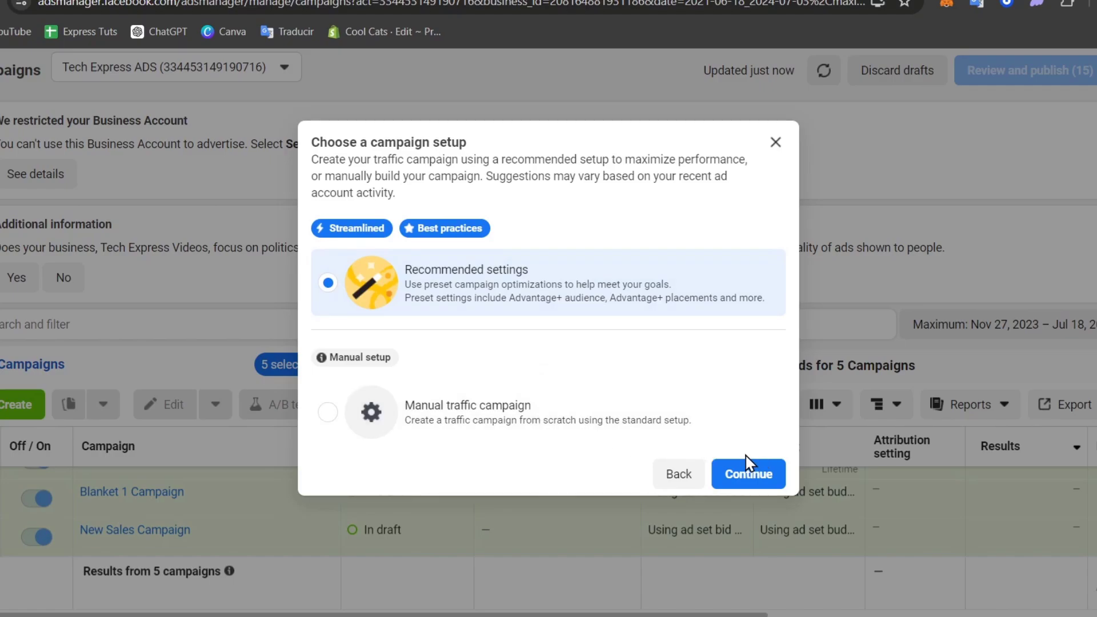
# Step: Continue with Recommended settings and set the ad set's conversion location to Instagram profile
pyautogui.click(755, 479)
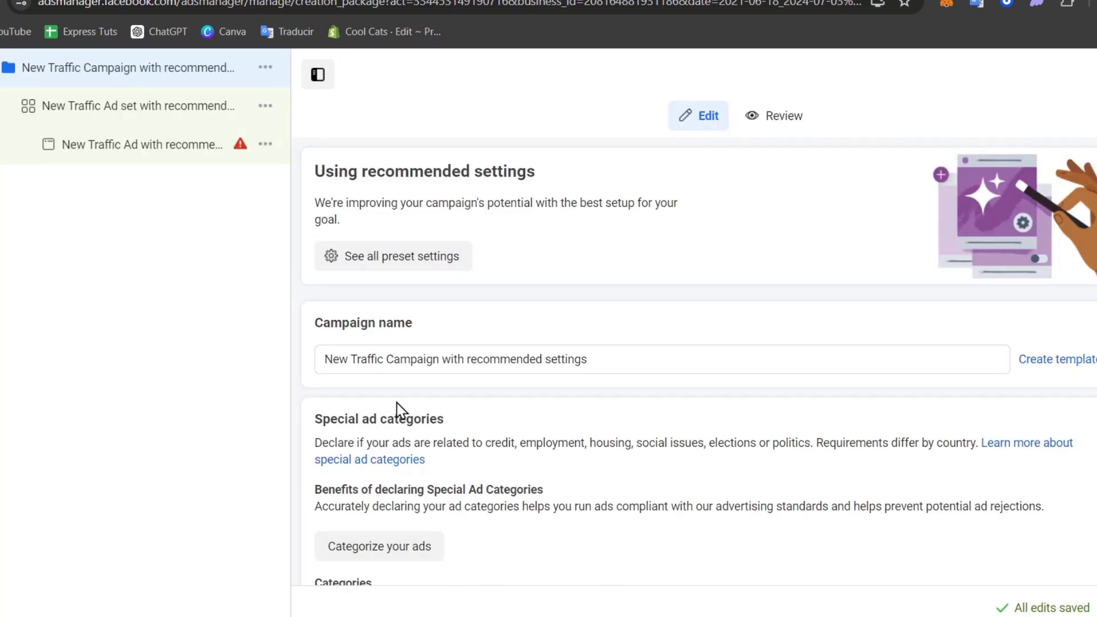
pyautogui.scroll(-5, 515, 371)
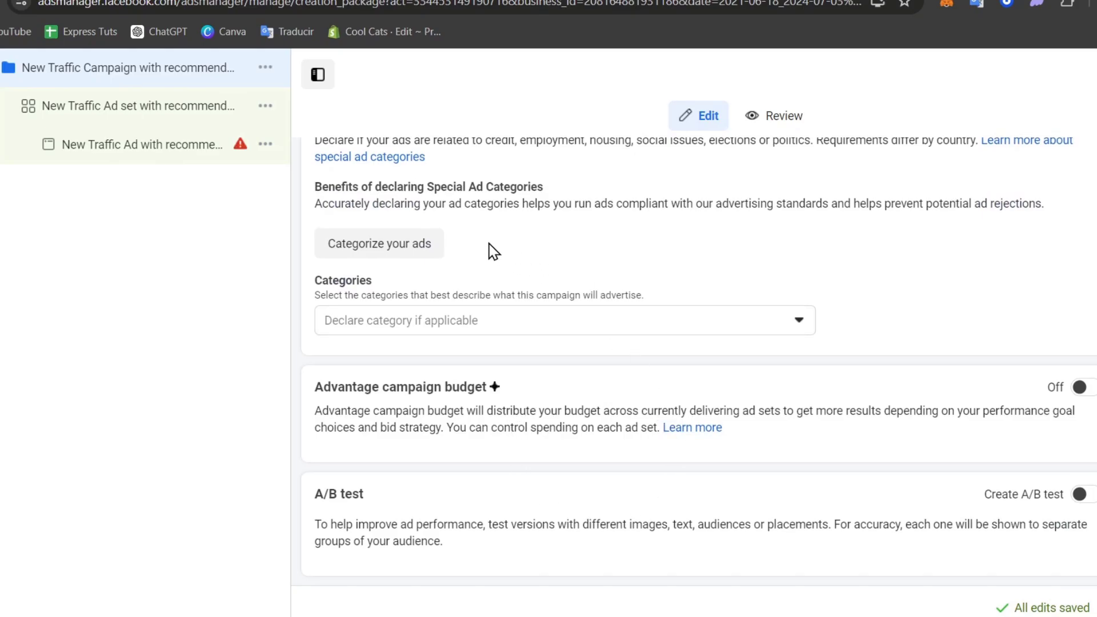
pyautogui.click(158, 108)
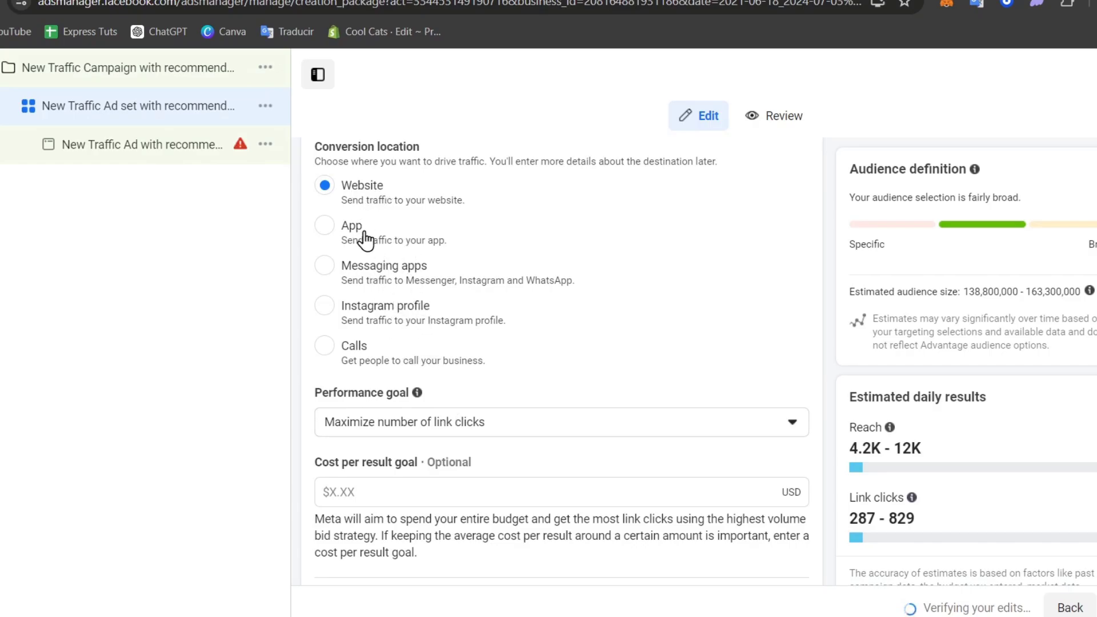
pyautogui.click(421, 329)
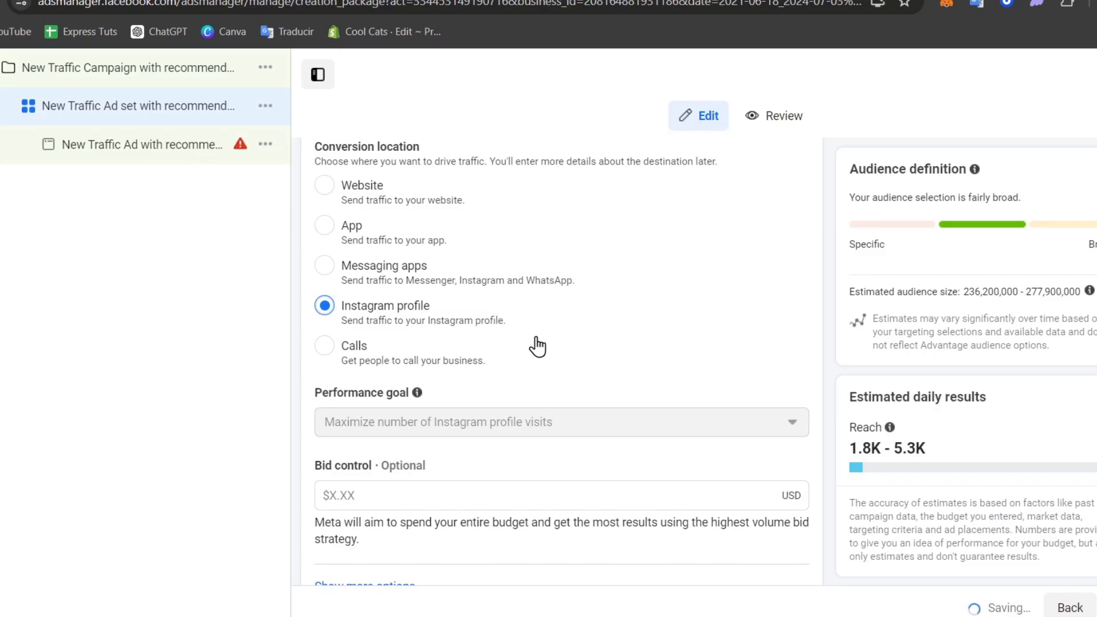
# Step: Set the ad set's daily budget to $2
pyautogui.scroll(-6, 537, 346)
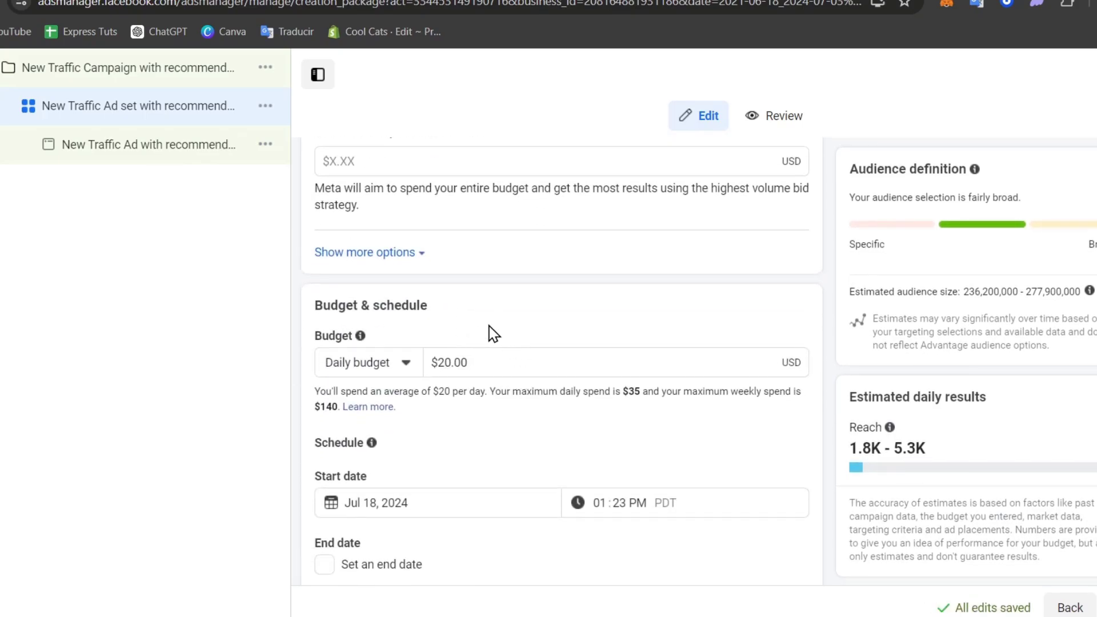
pyautogui.doubleClick(491, 368)
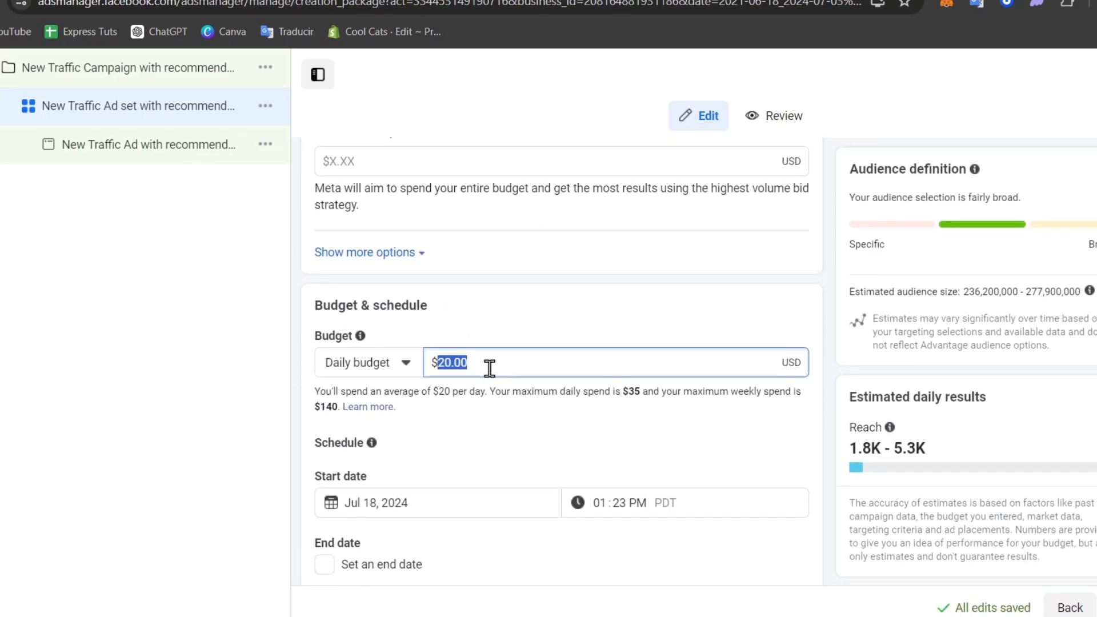
pyautogui.write('1')
pyautogui.doubleClick(479, 368)
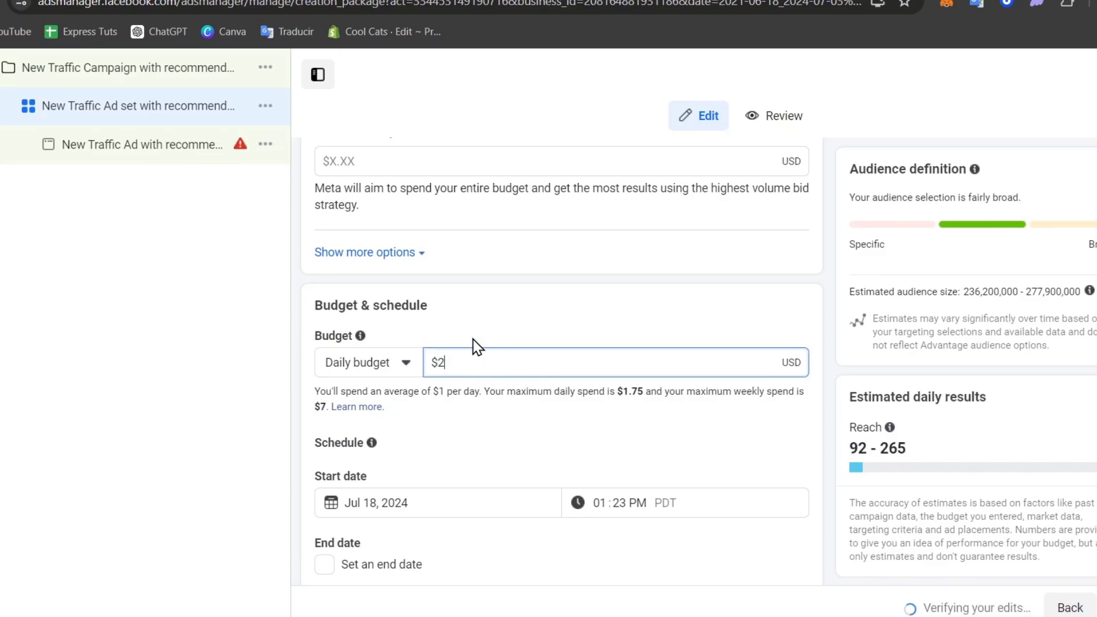
pyautogui.write('2')
pyautogui.click(479, 343)
# Step: Expand the Audience suggestion fields
pyautogui.scroll(-2, 486, 345)
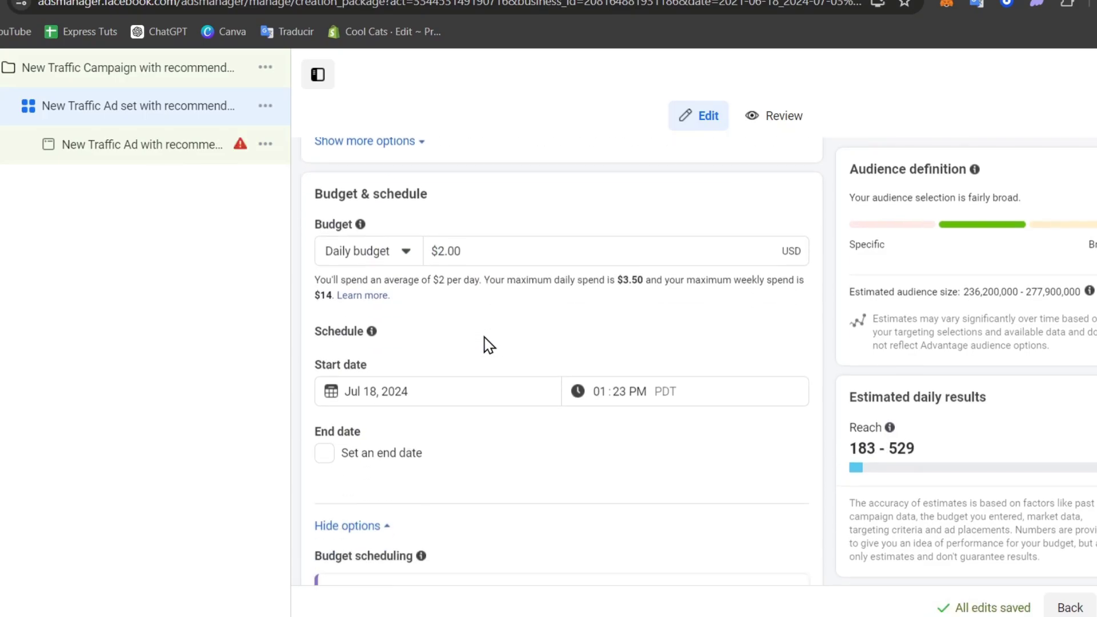
pyautogui.scroll(-15, 486, 344)
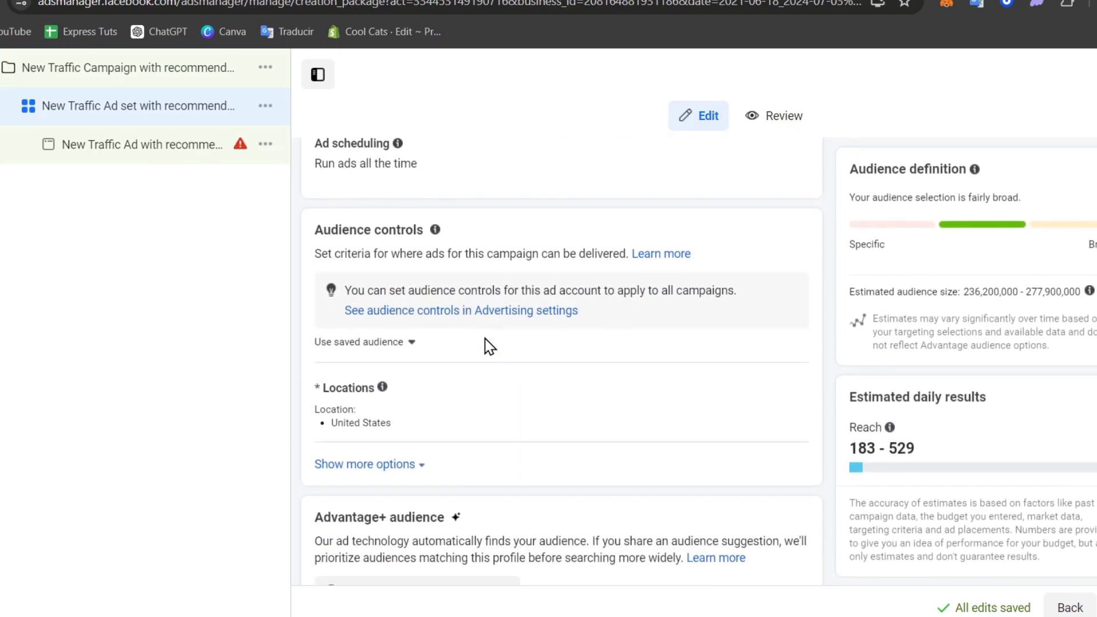
pyautogui.scroll(2, 485, 341)
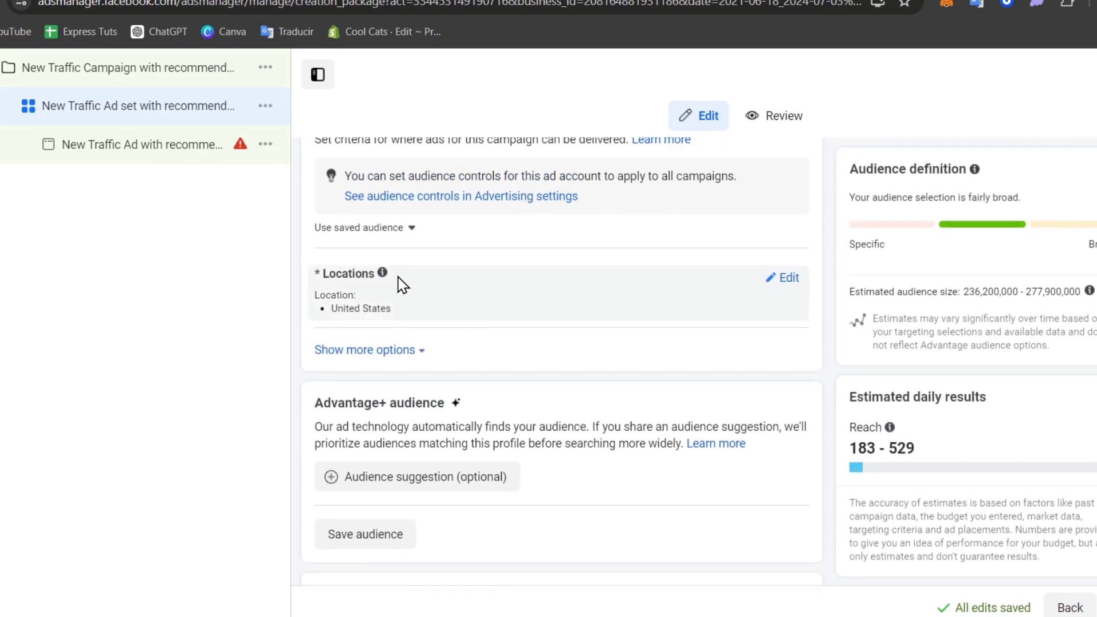
pyautogui.scroll(-2, 417, 360)
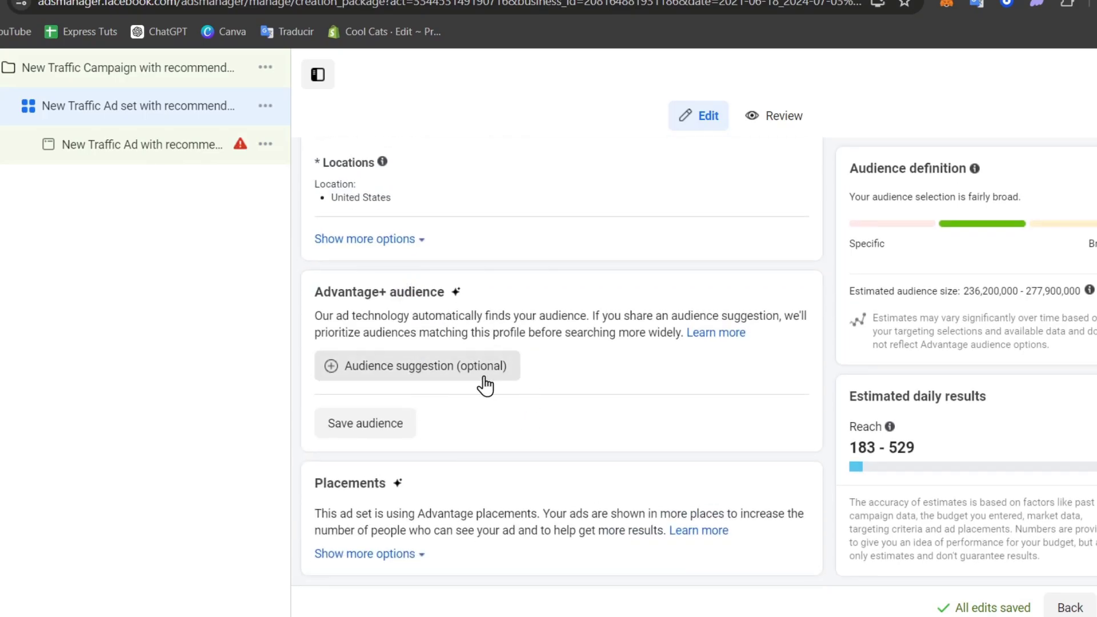
pyautogui.click(431, 368)
pyautogui.scroll(-4, 429, 491)
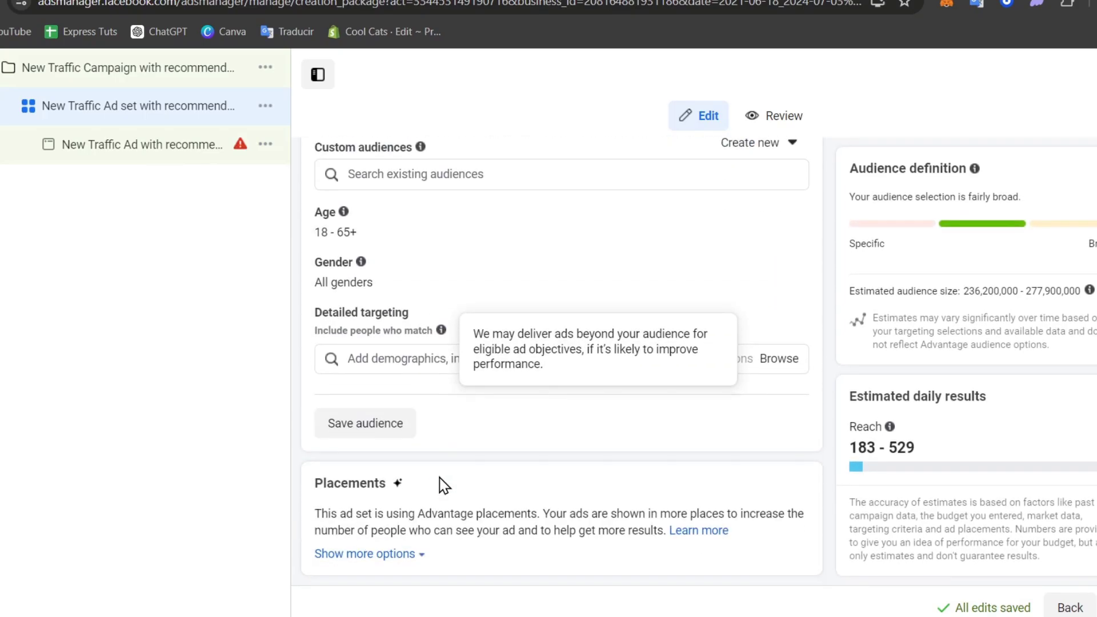
# Step: In the ad's settings, choose coolcats.shops as the Instagram account
pyautogui.click(189, 163)
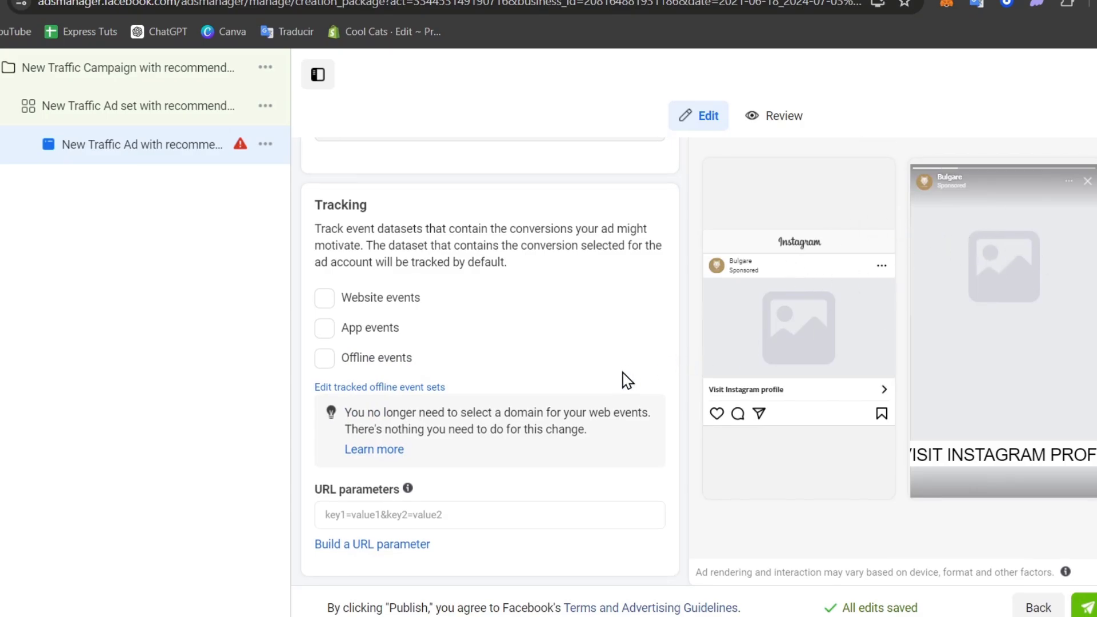
pyautogui.scroll(15, 588, 376)
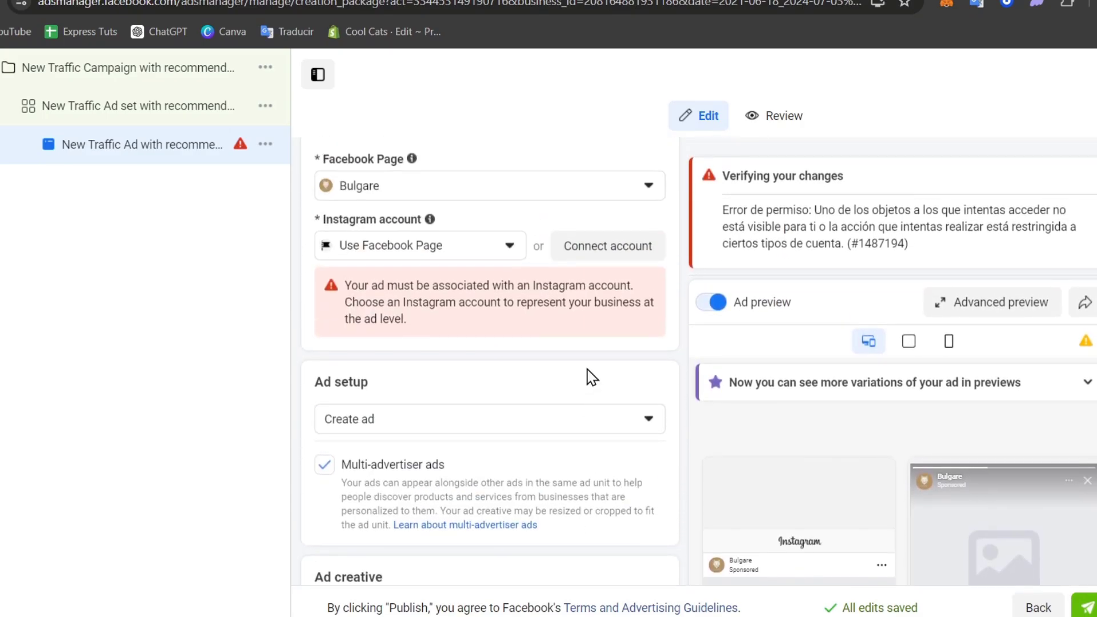
pyautogui.scroll(4, 589, 376)
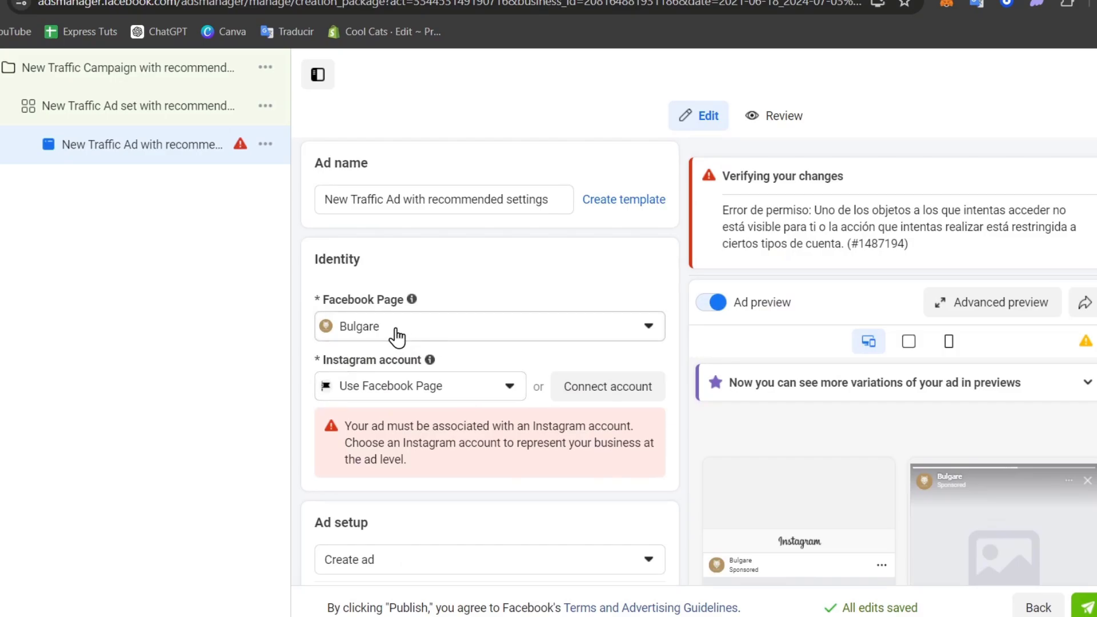
pyautogui.click(396, 337)
pyautogui.click(472, 332)
pyautogui.click(478, 386)
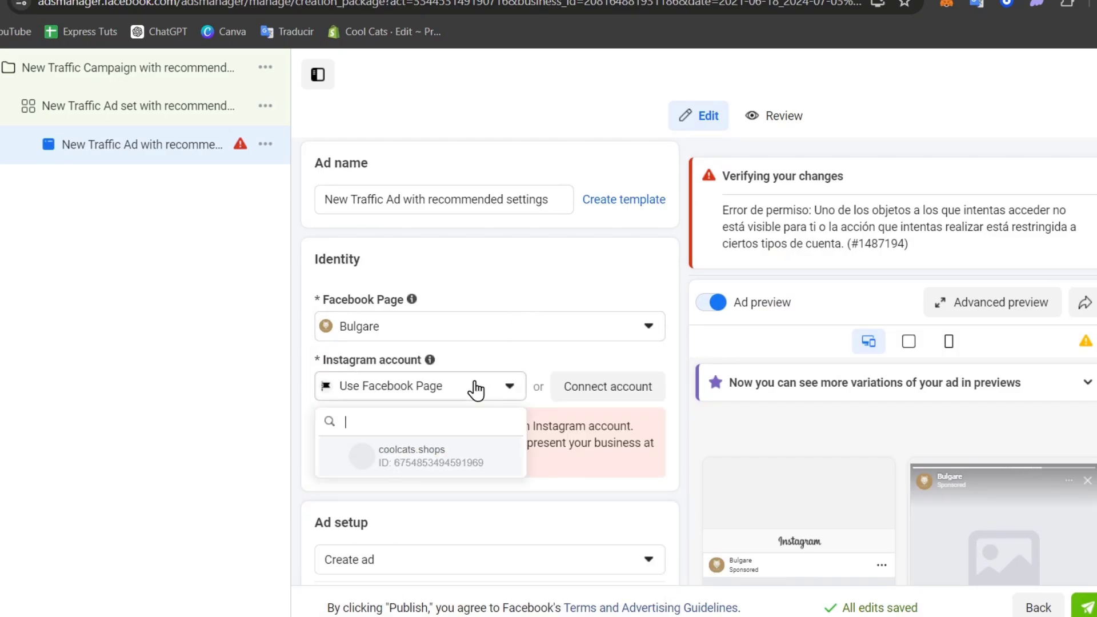
pyautogui.click(466, 460)
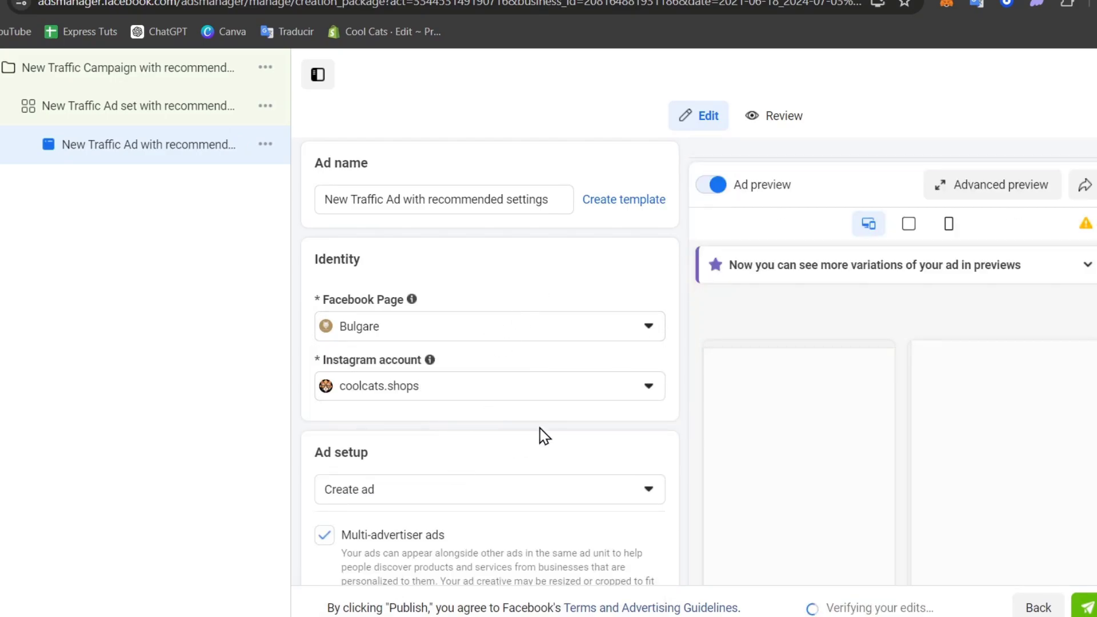
pyautogui.scroll(-3, 960, 314)
pyautogui.scroll(-3, 544, 480)
pyautogui.scroll(-5, 511, 499)
# Step: Add the orange cat illustration from Instagram Images as the ad image and confirm the setup
pyautogui.click(372, 317)
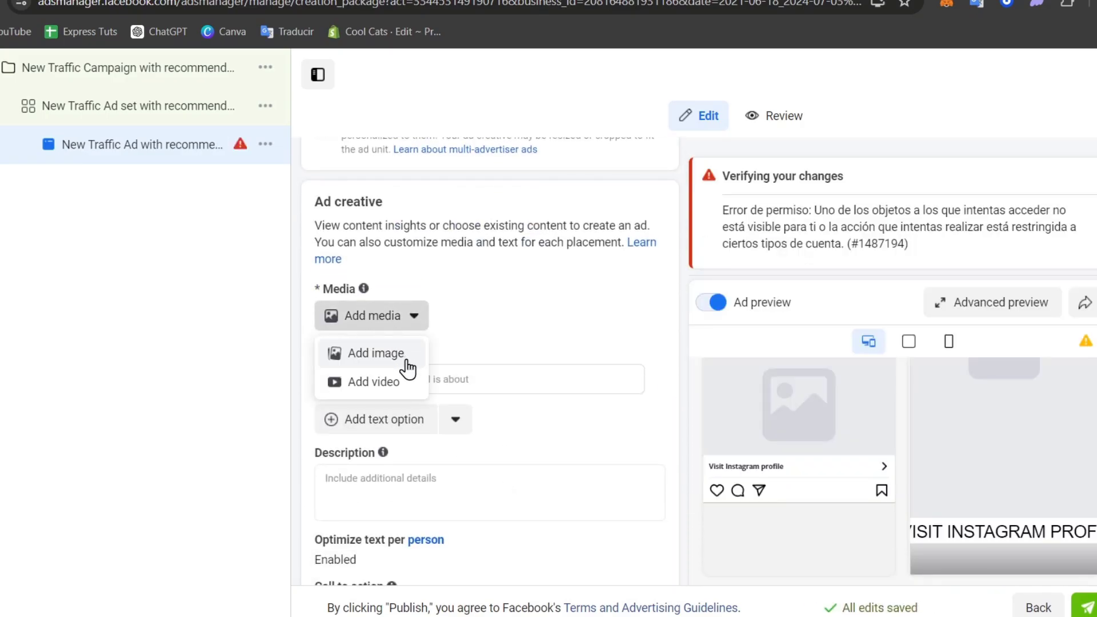
pyautogui.click(408, 360)
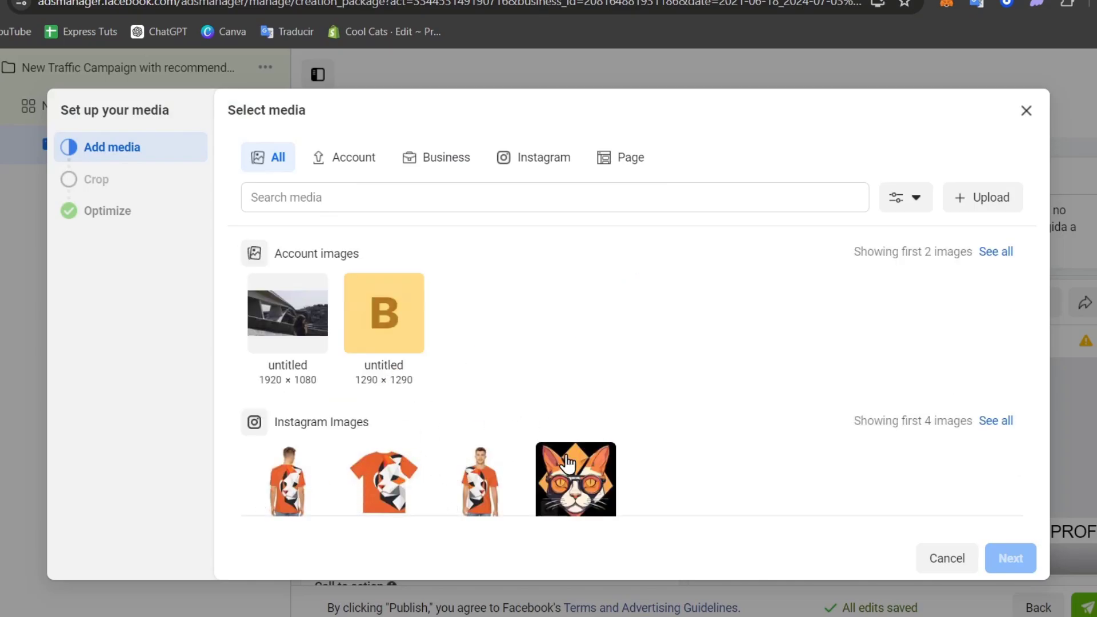
pyautogui.click(491, 483)
pyautogui.click(1010, 558)
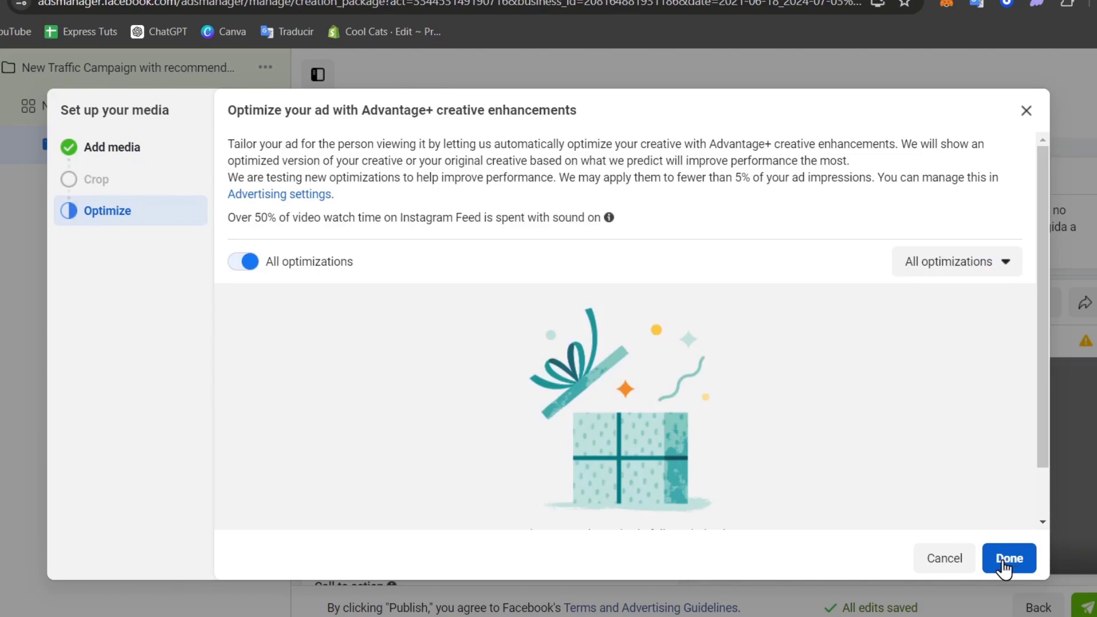
pyautogui.click(1004, 563)
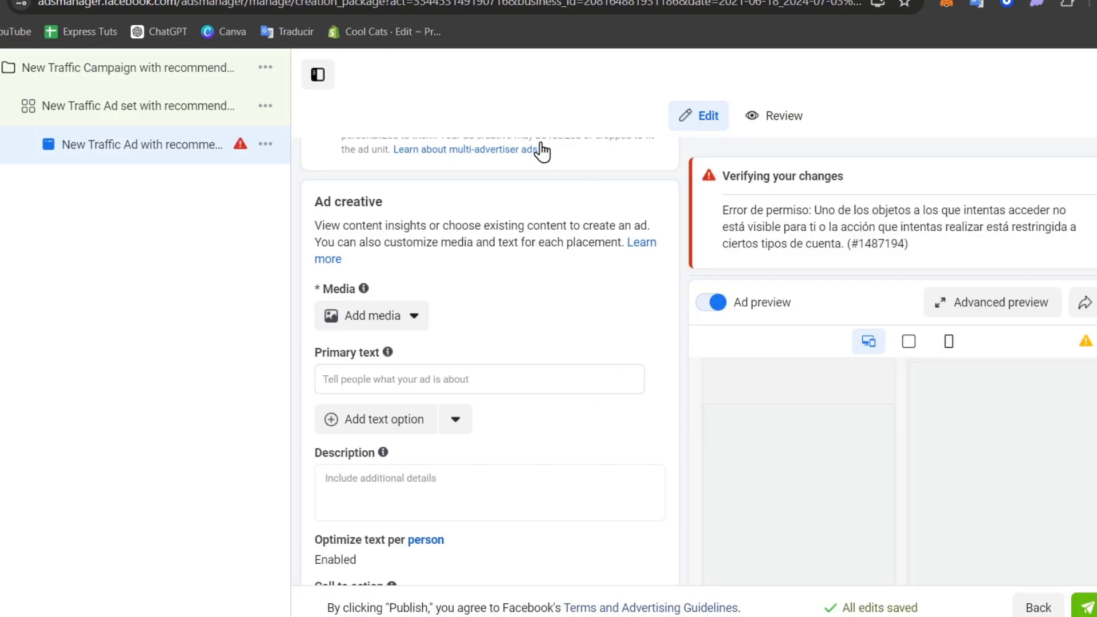
# Step: Go back to the Campaigns list and dismiss the payment method notice
pyautogui.hotkey('alt', 'Left')
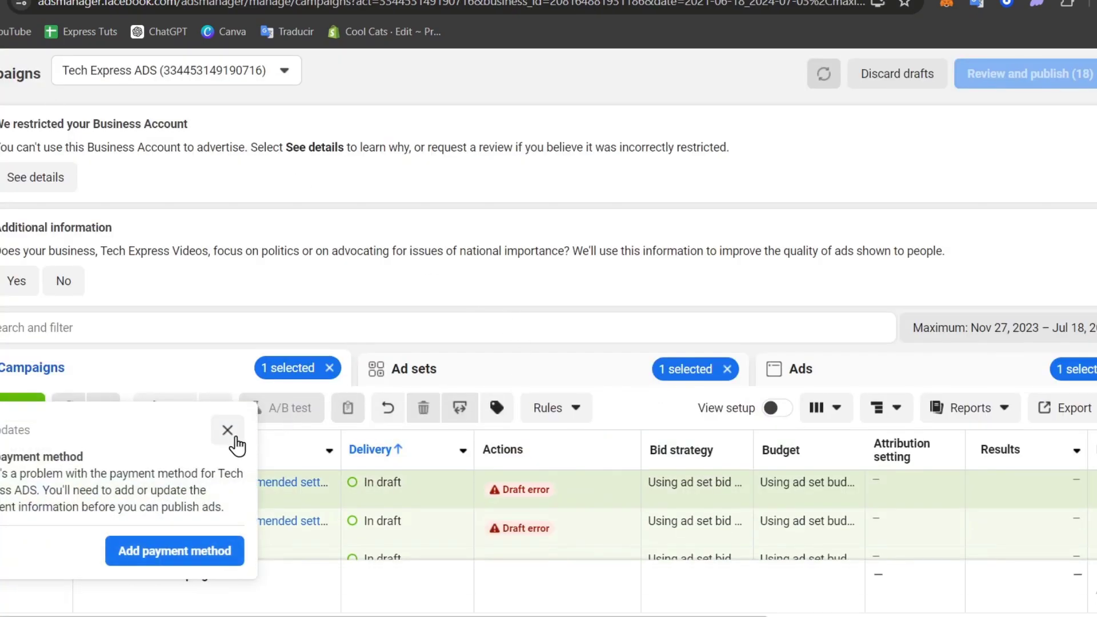
pyautogui.click(228, 431)
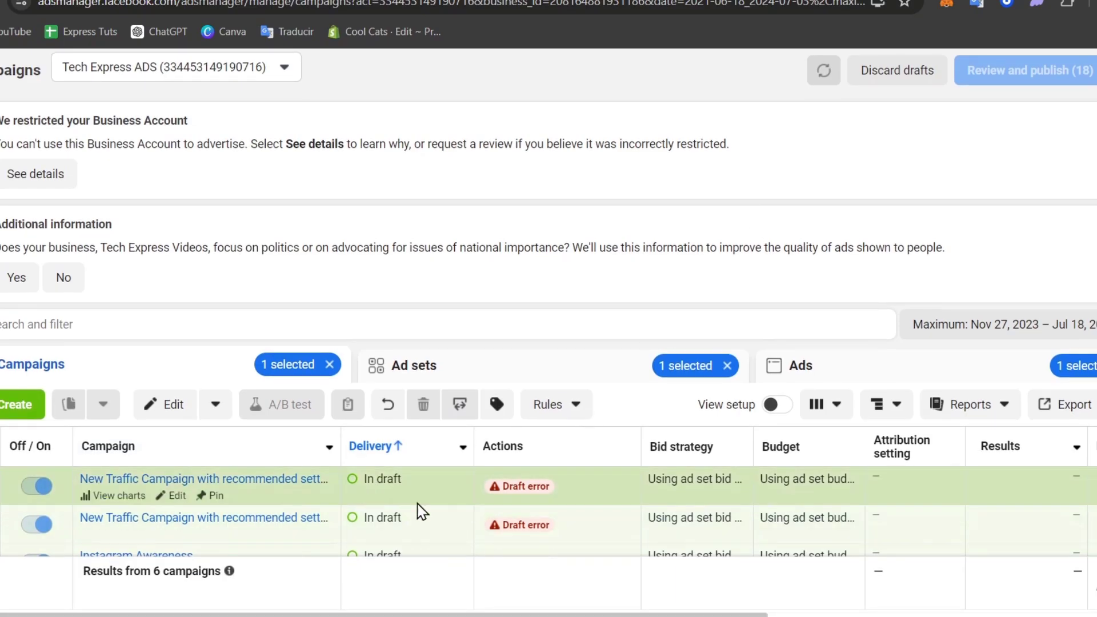